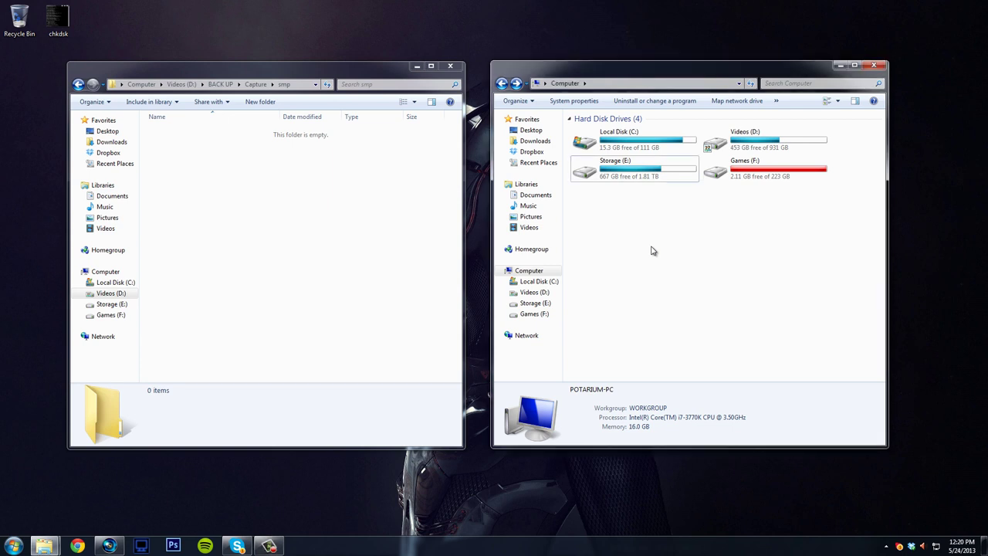
Check the size and free space details of the Storage (E:), Local Disk (C:), Games (F:) and Videos (D:) drives.
click(631, 175)
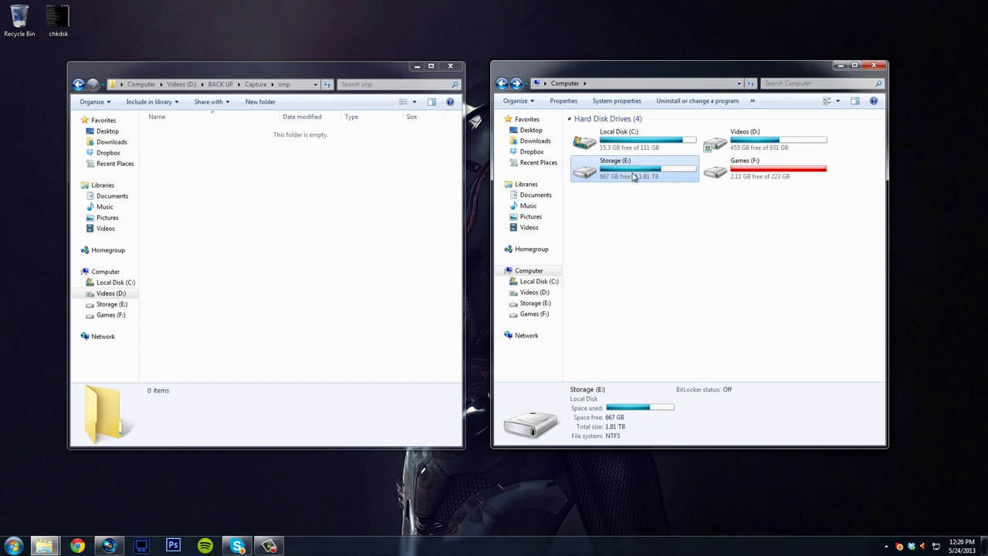
click(630, 223)
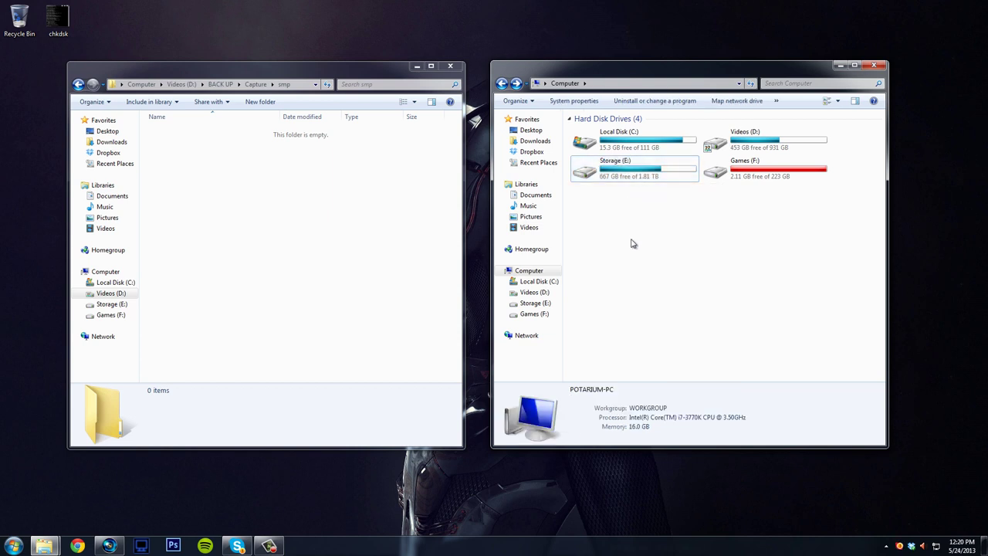
click(647, 176)
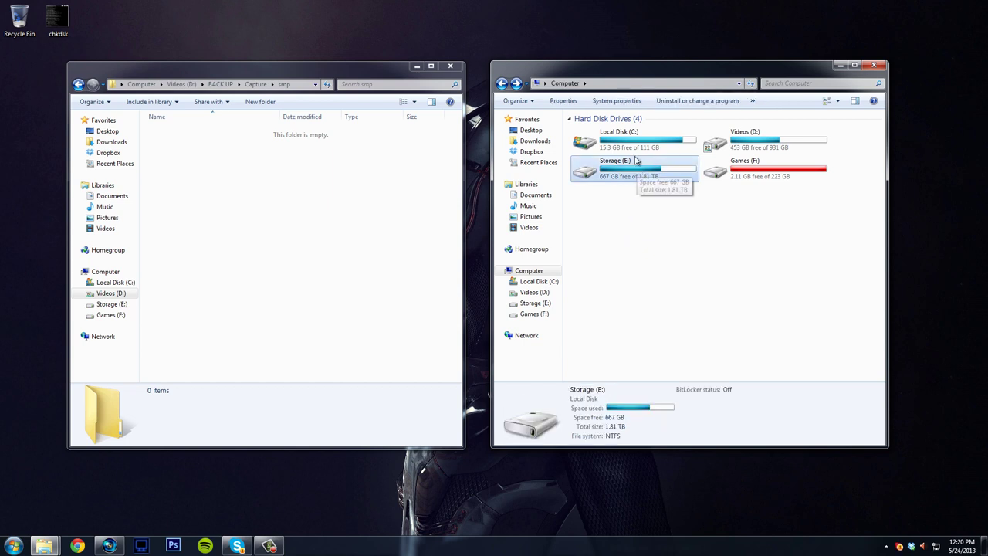
click(649, 142)
click(712, 165)
click(664, 143)
click(664, 143)
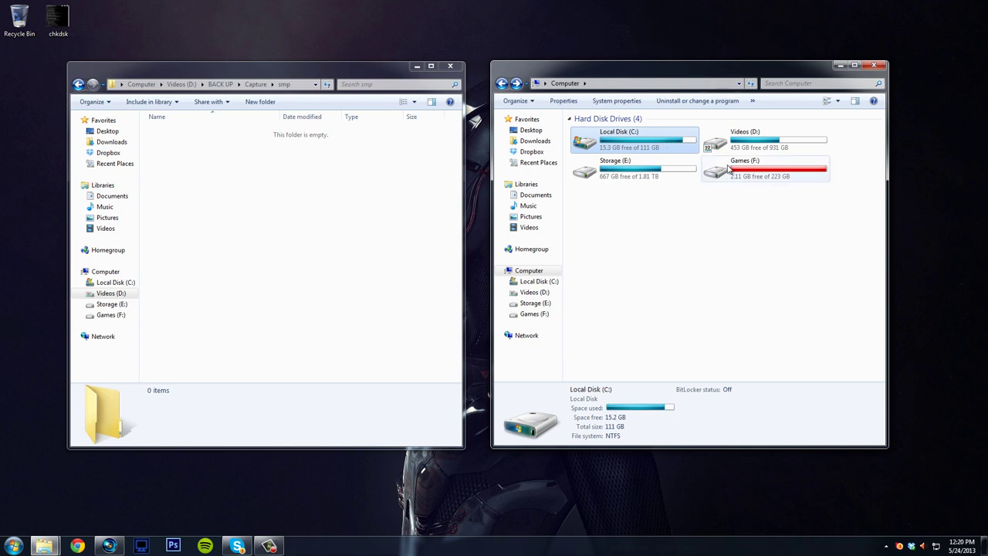
click(730, 170)
click(758, 146)
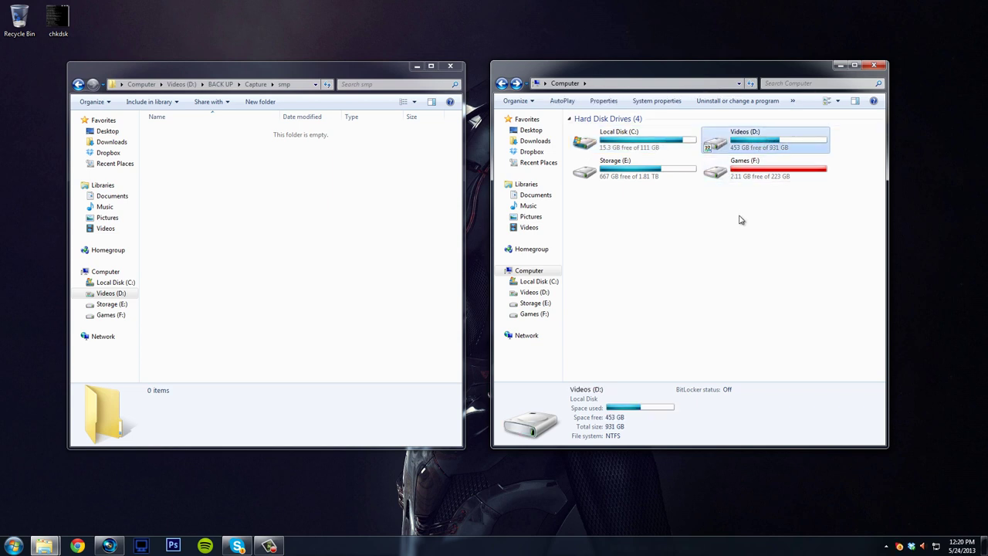
click(647, 177)
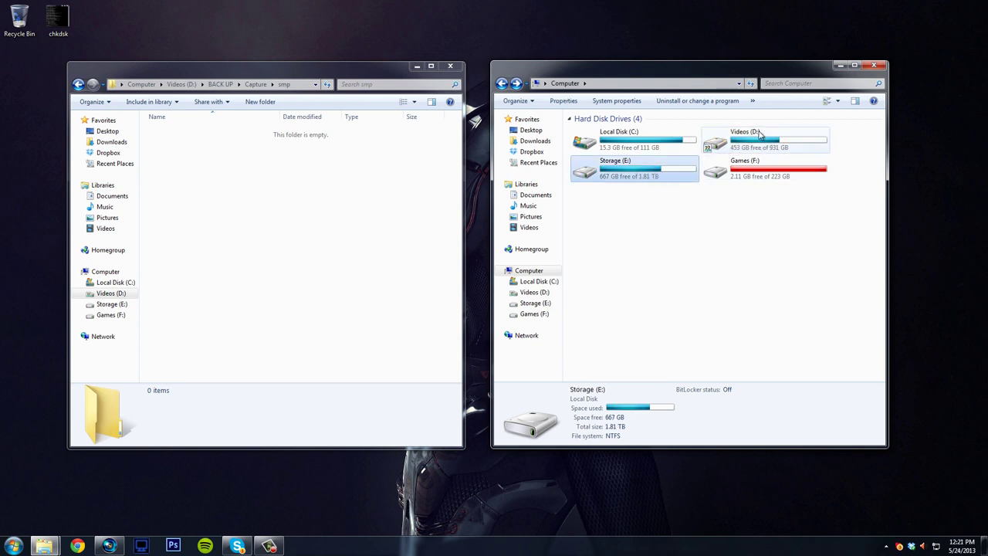
Go up to the BACK UP folder on the Videos (D:) drive and open the Conkers folder inside lp.
click(289, 194)
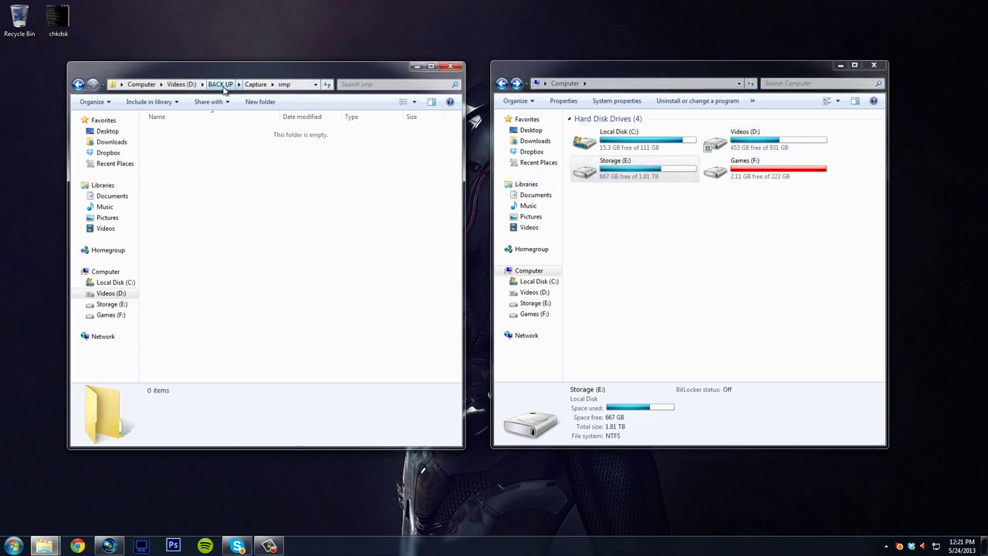
click(220, 83)
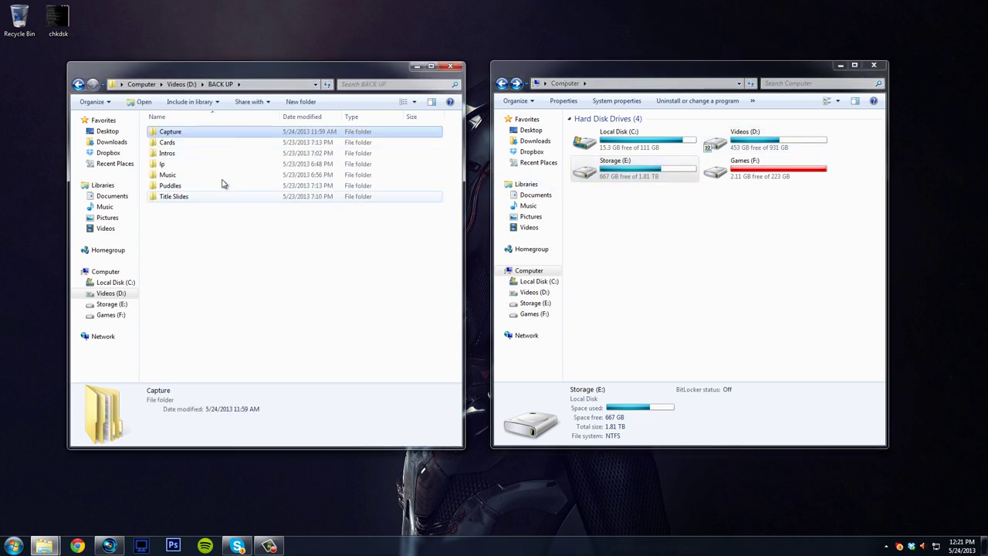
mouse_move(223, 170)
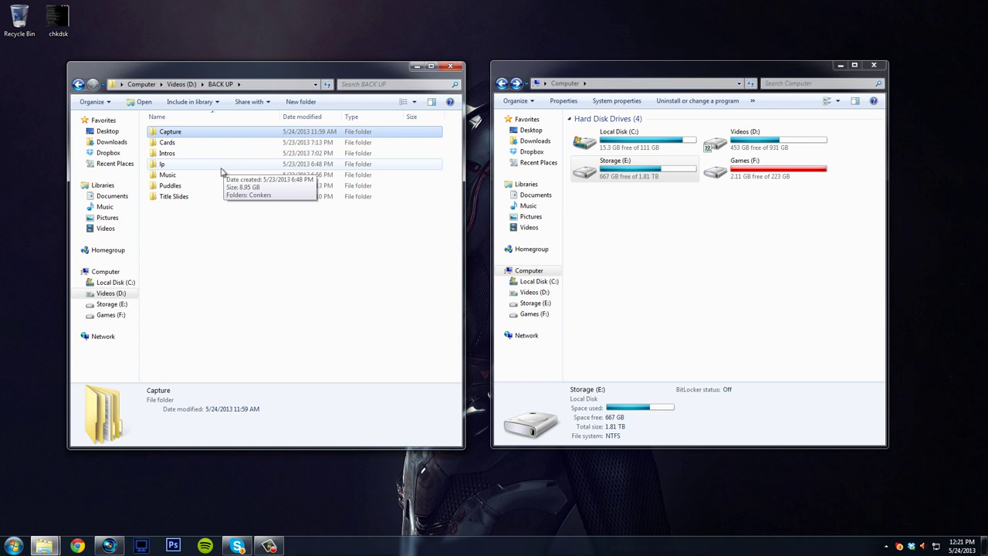
double_click(218, 165)
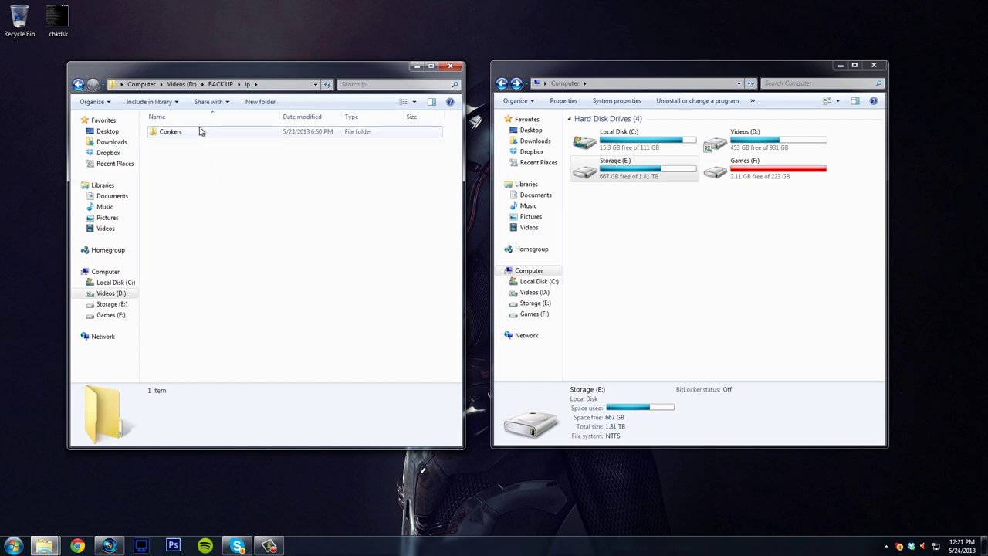
double_click(203, 132)
View the file details of the Let's Both Play Conker's videos 005, 006 and 007.
click(311, 159)
click(367, 218)
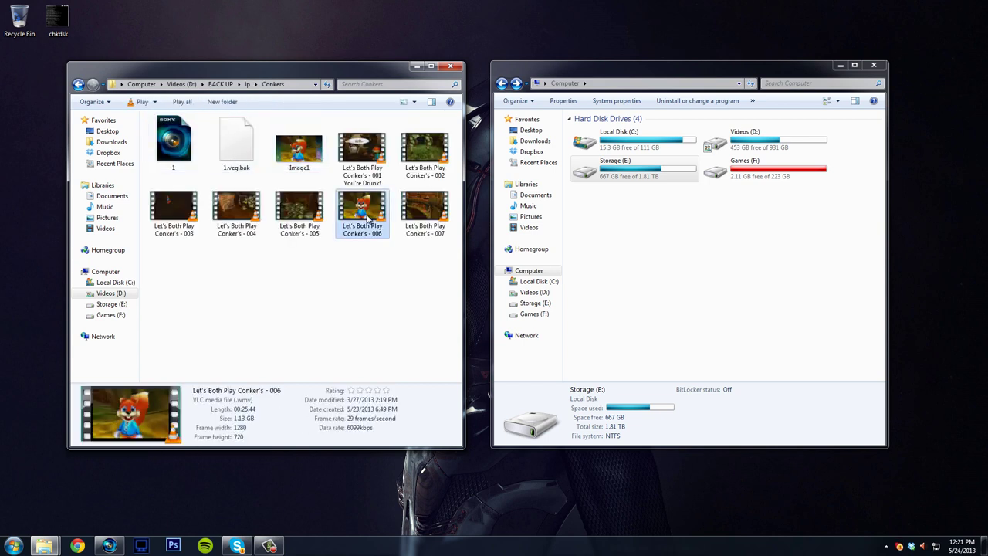
click(311, 222)
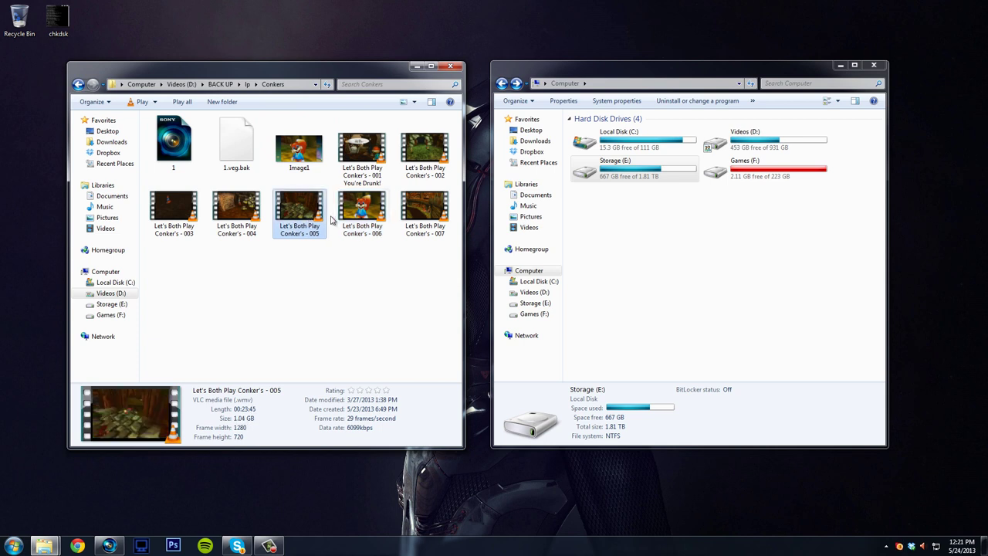
click(368, 269)
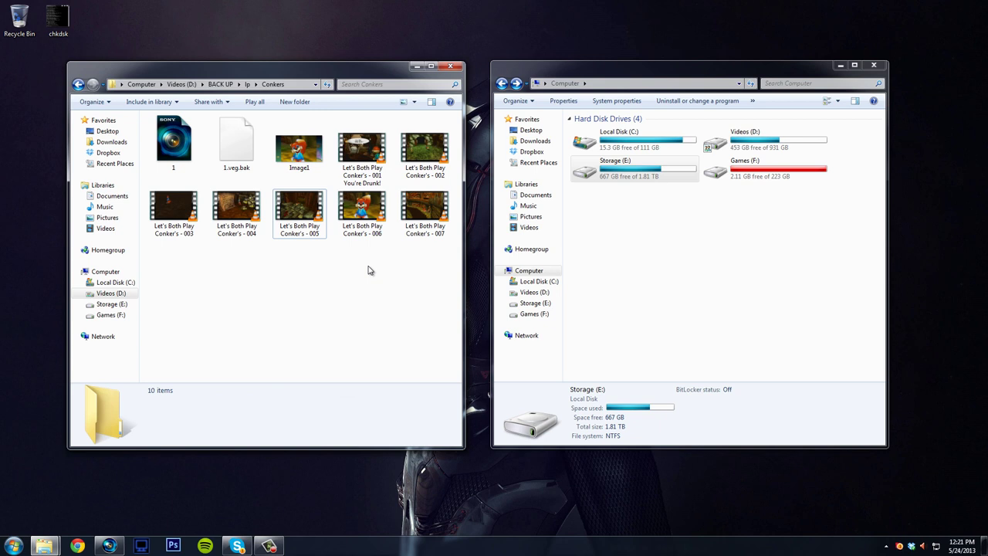
click(361, 212)
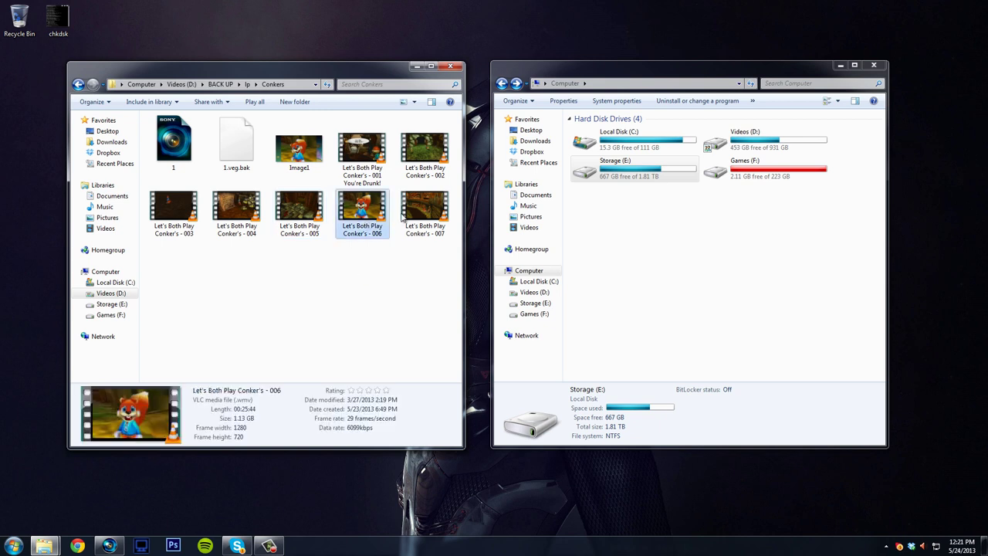
click(429, 216)
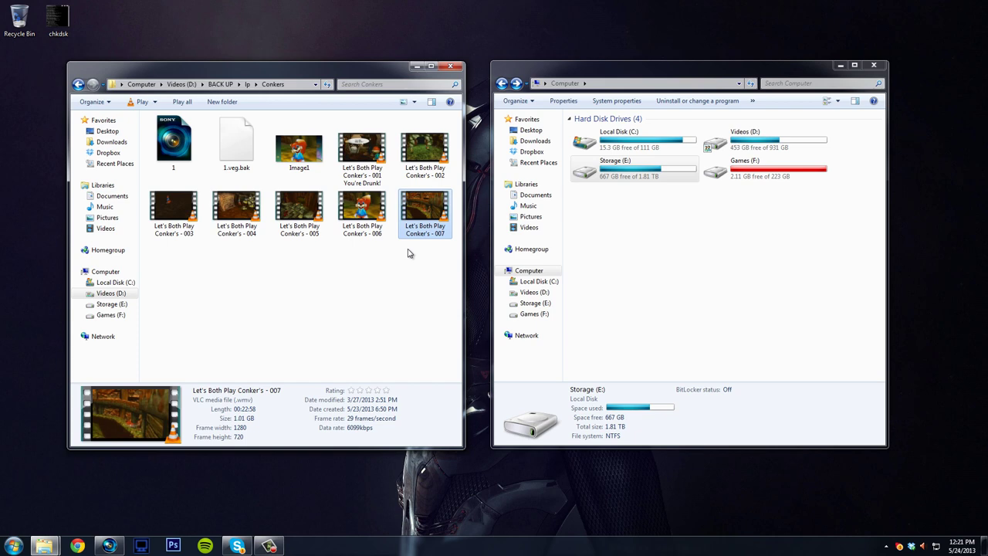
Return to BACK UP, open the Title Slides folder and preview images such as BeastCraft, Hardcore and SkyrimInsider.
key(BackSpace)
key(BackSpace)
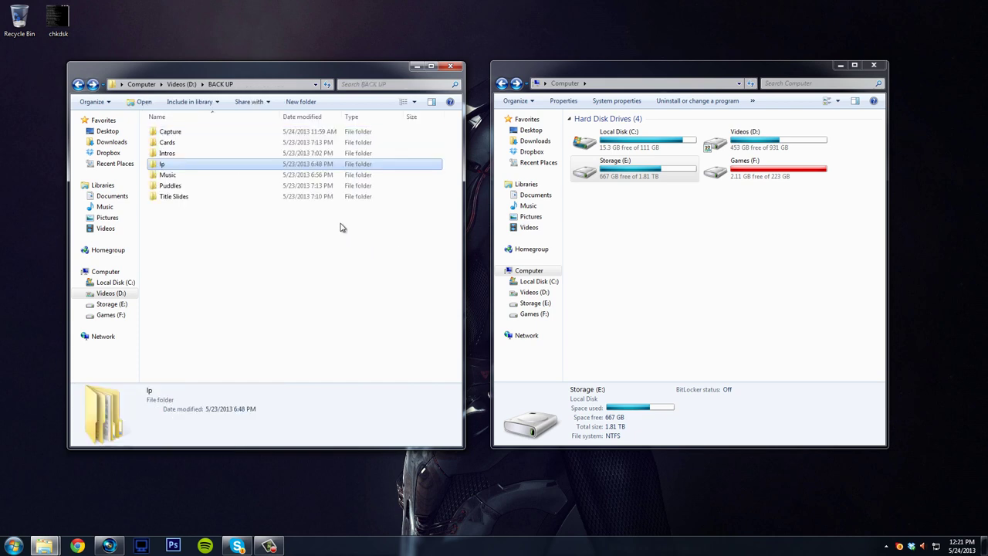
double_click(225, 194)
scroll(247, 232, down, 1)
scroll(260, 239, up, 1)
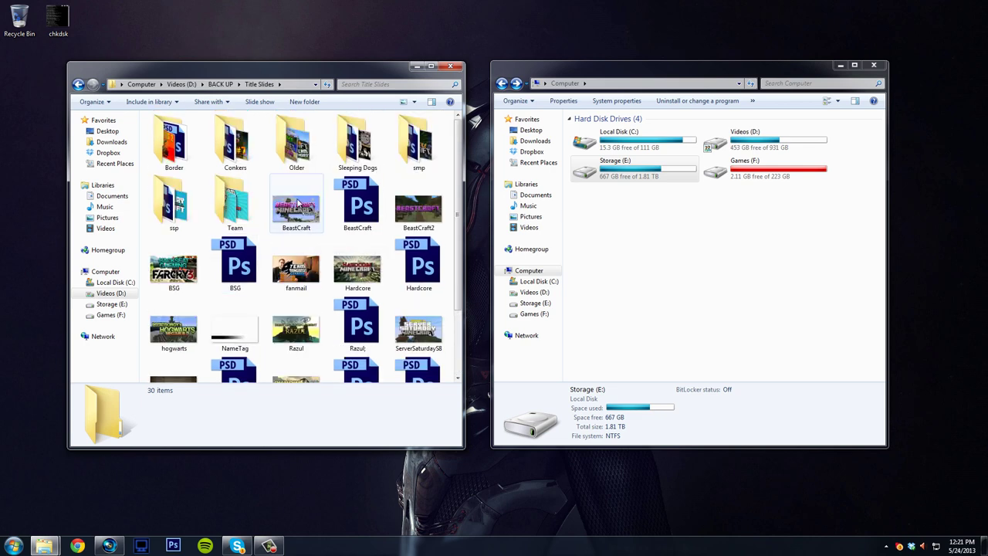
click(297, 210)
click(369, 270)
scroll(363, 270, down, 2)
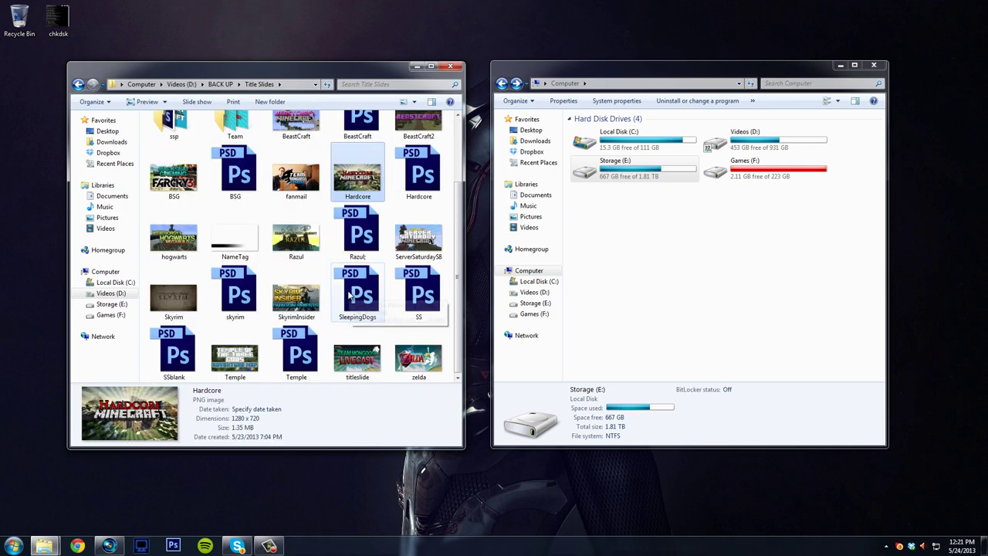
click(309, 253)
click(283, 298)
scroll(329, 278, up, 2)
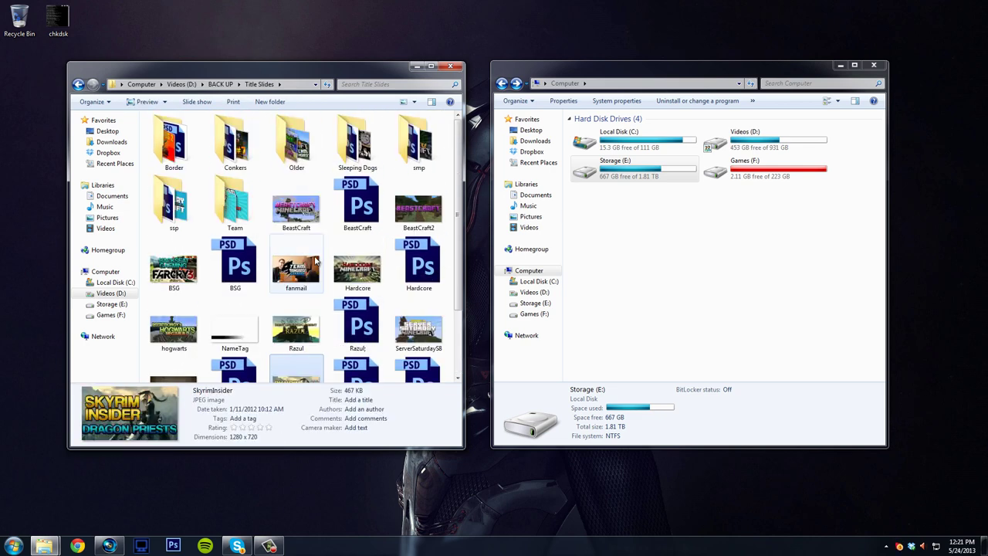
Open the Older folder in Title Slides and preview the KoTS2, LoC and TinyBang images.
click(303, 154)
double_click(303, 152)
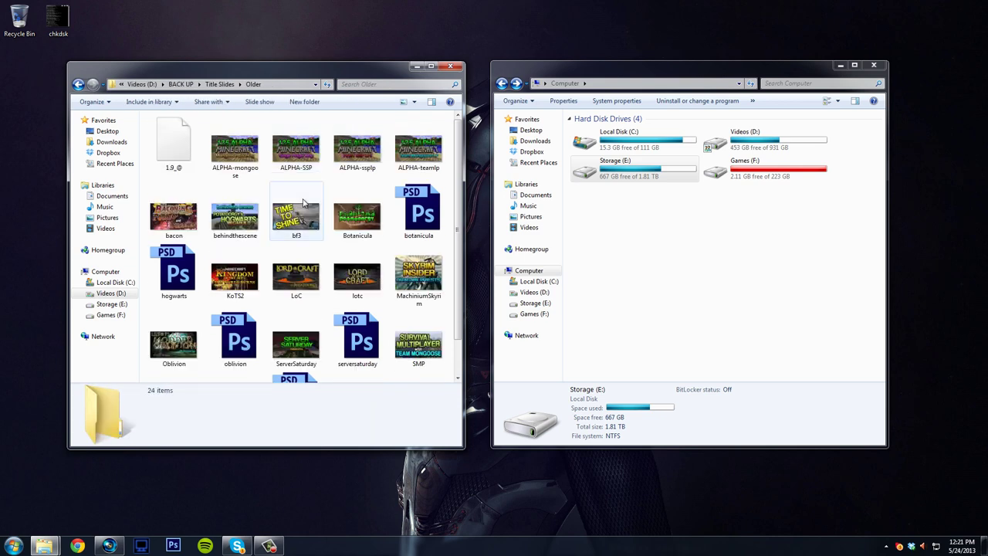
scroll(302, 216, down, 2)
click(301, 305)
click(240, 232)
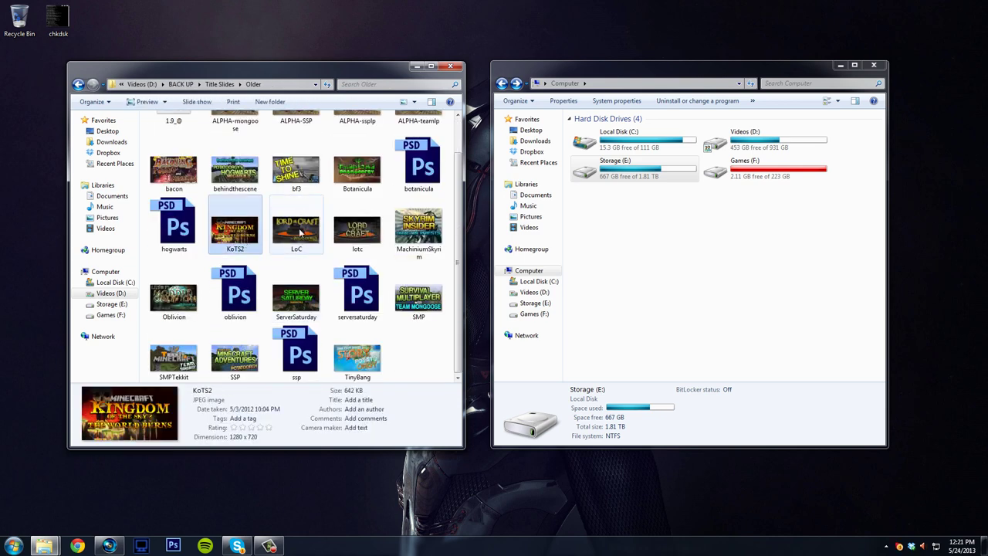
click(297, 230)
click(351, 356)
scroll(351, 357, up, 1)
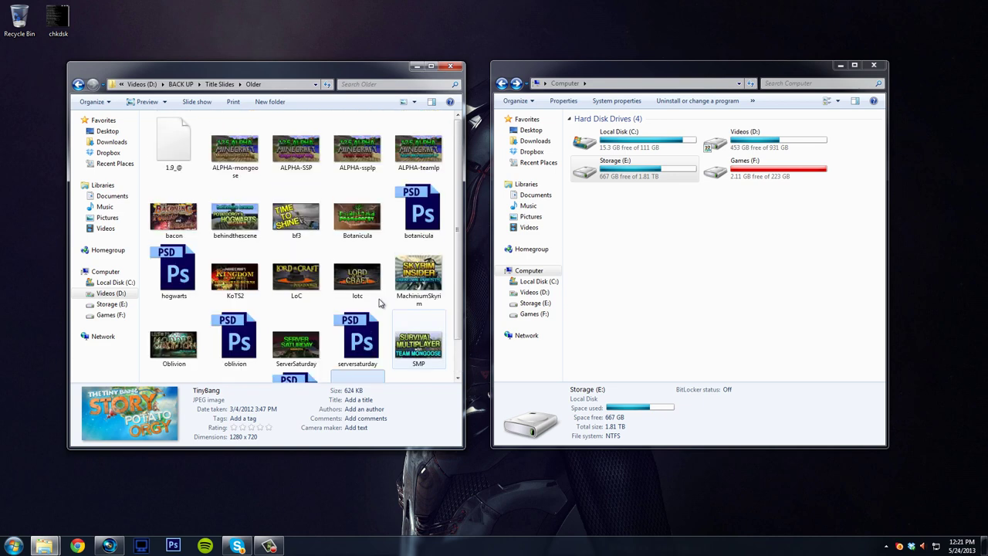
Go back up to BACK UP and look through the contents of the Intros folder.
key(BackSpace)
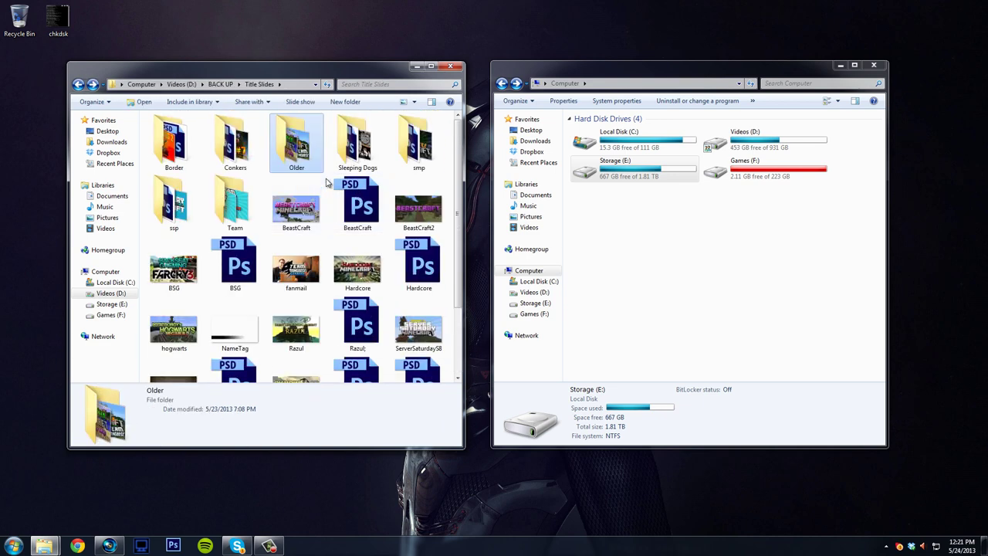
key(BackSpace)
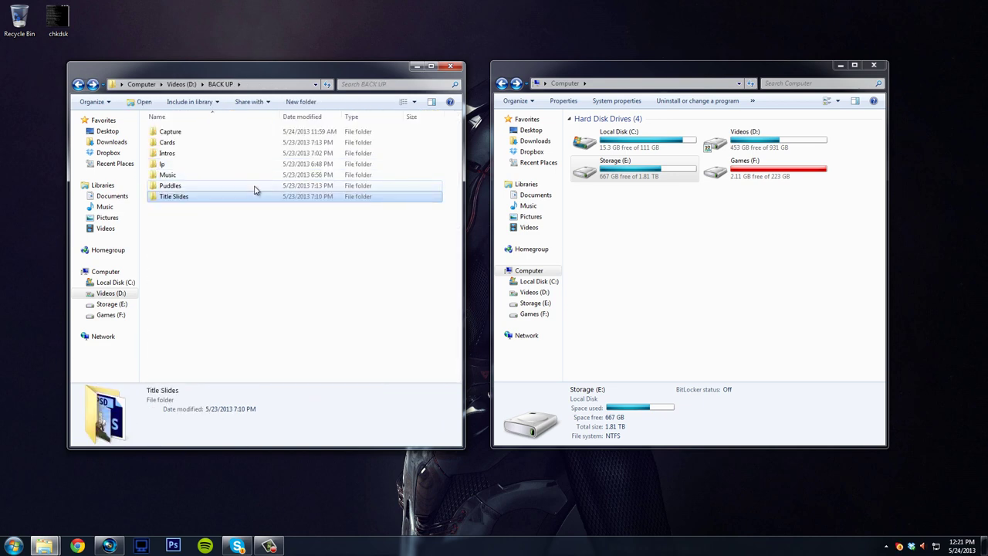
double_click(218, 154)
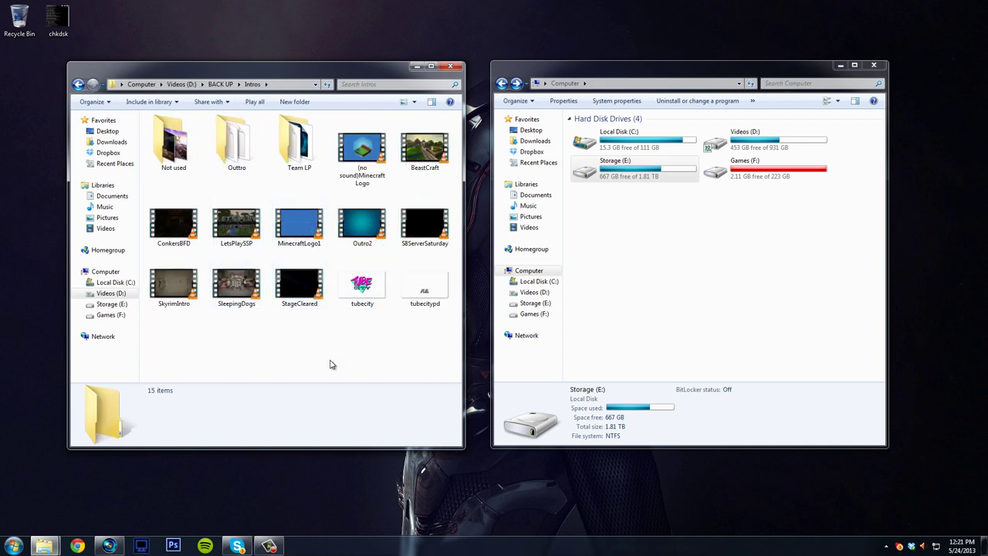
Return to BACK UP, open its Capture folder and select the smp folder.
key(BackSpace)
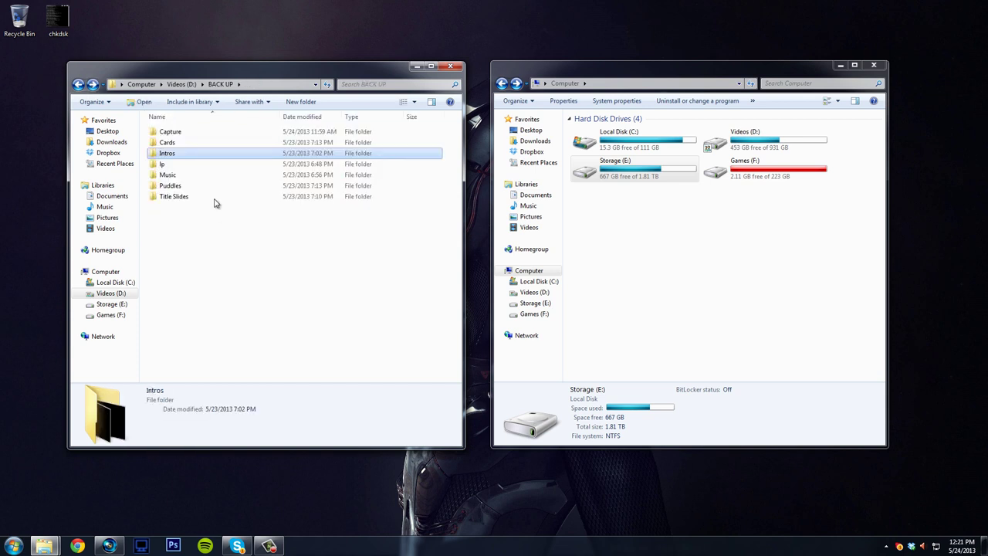
double_click(210, 132)
click(209, 136)
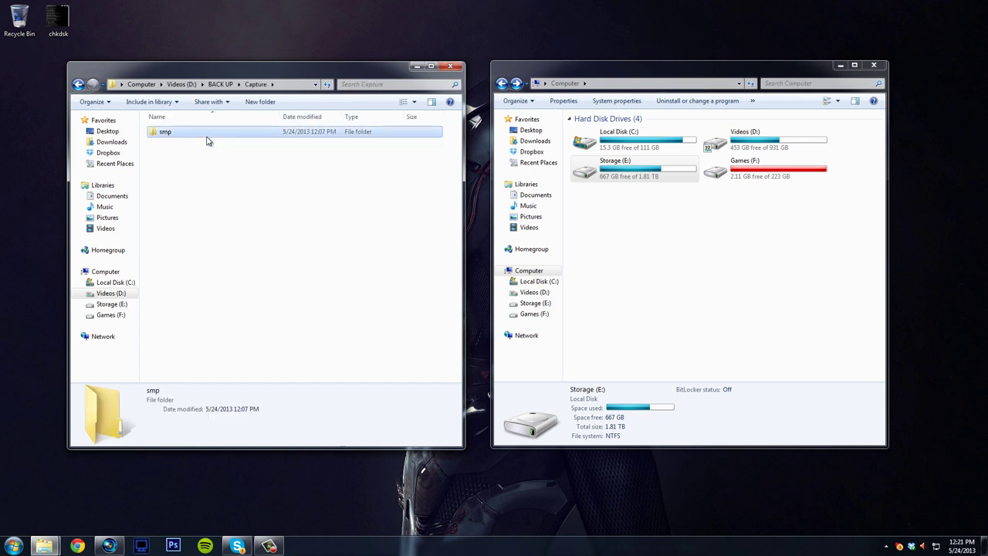
In the other Explorer window, open the Fraps folder inside Capture on the Storage (E:) drive.
click(685, 227)
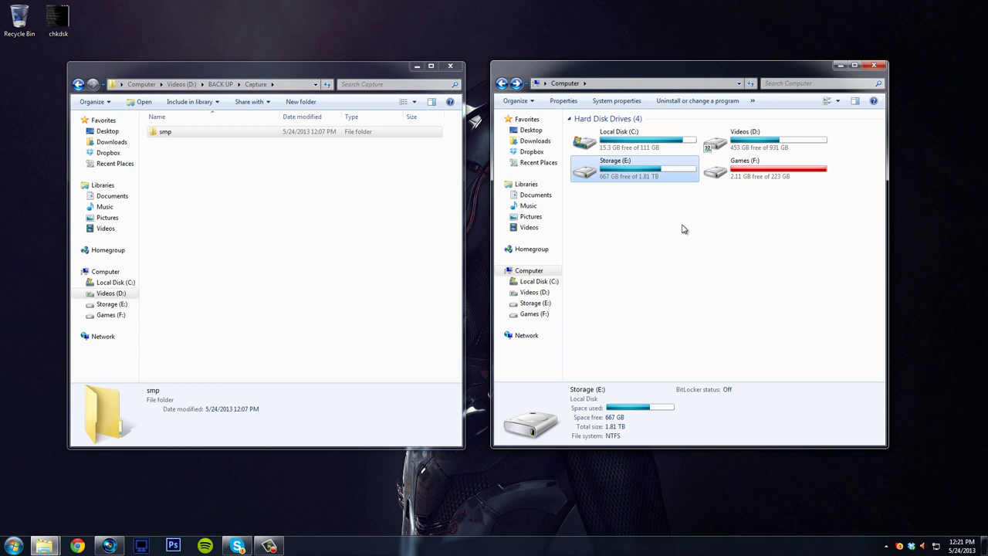
double_click(643, 176)
double_click(643, 168)
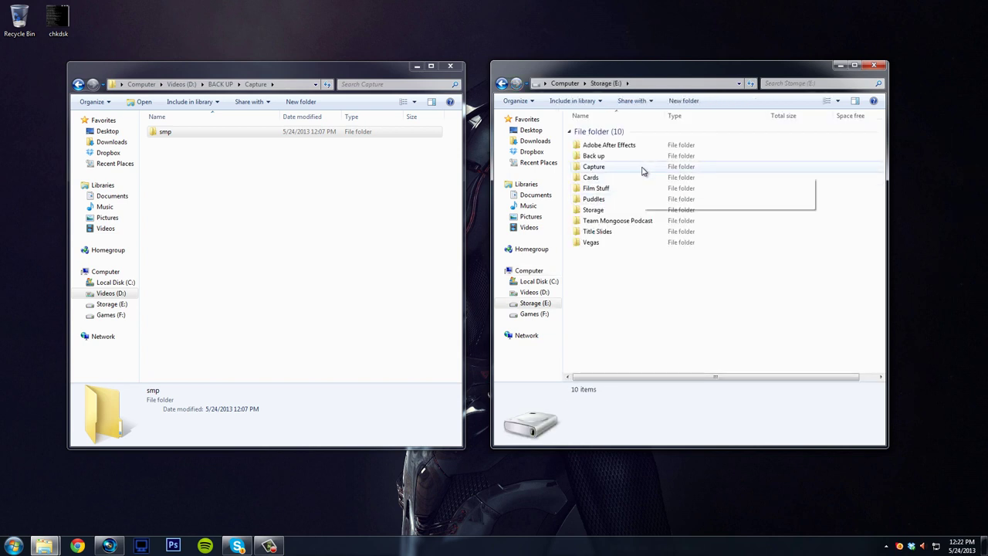
click(633, 163)
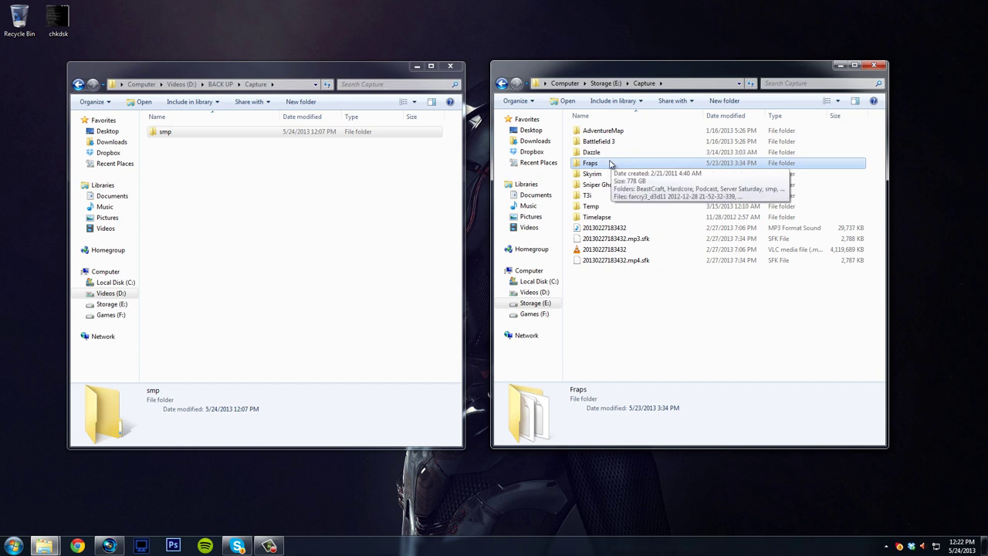
double_click(610, 163)
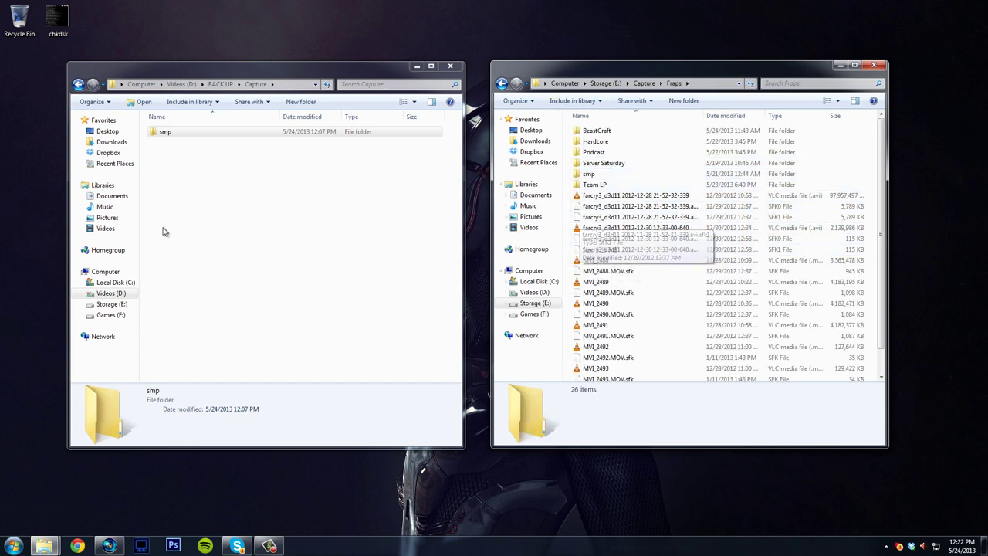
click(203, 133)
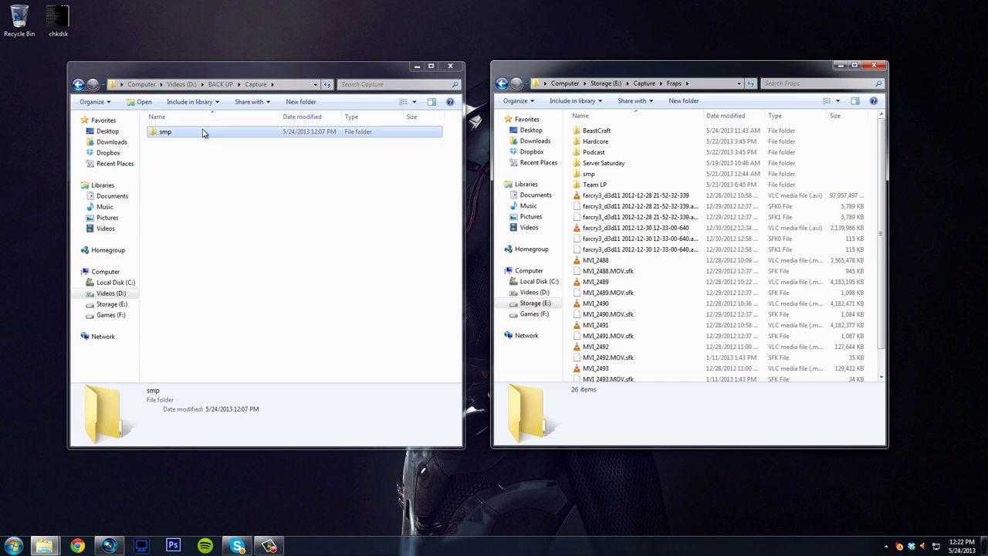
double_click(203, 133)
double_click(631, 174)
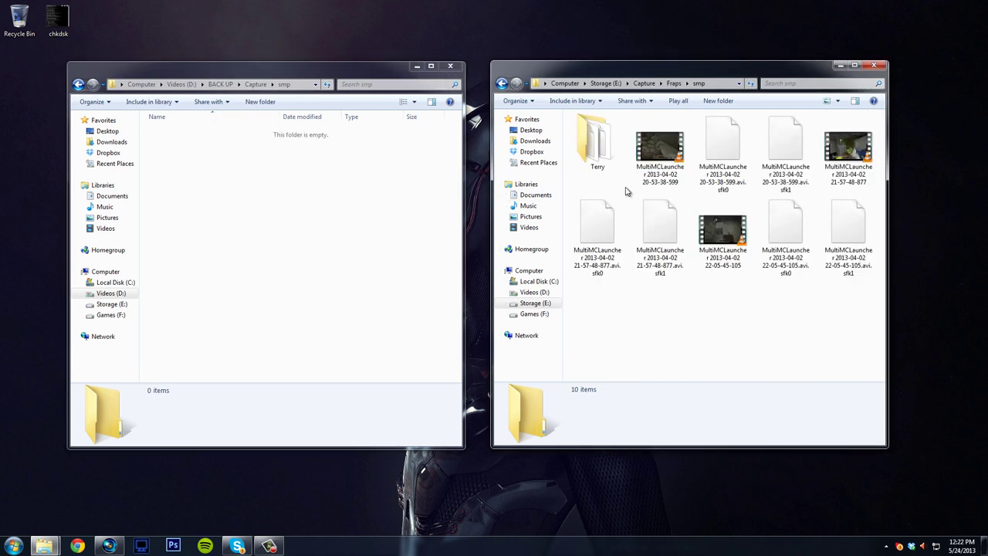
click(662, 146)
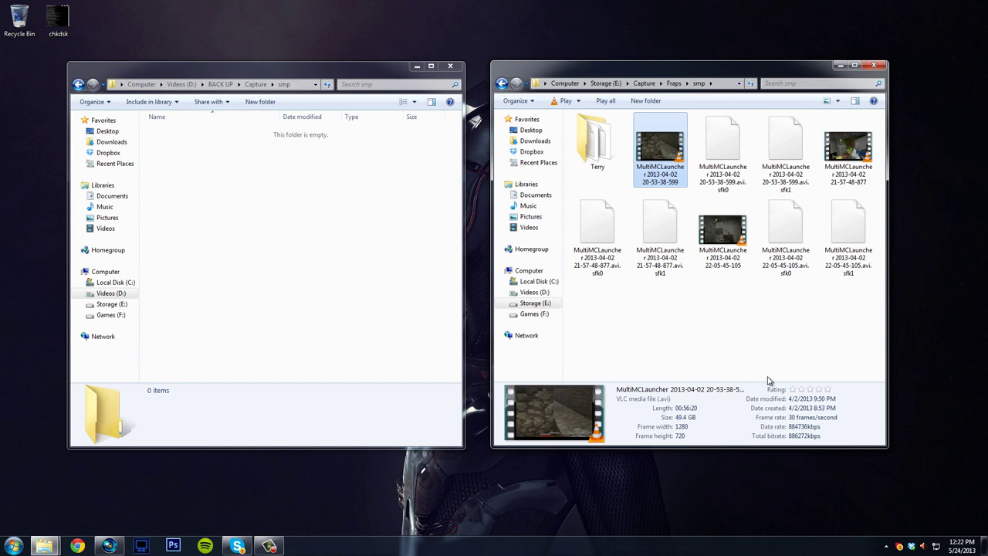
Open the chkdsk screenshot from the desktop to examine the disk check report for drive E:.
double_click(58, 22)
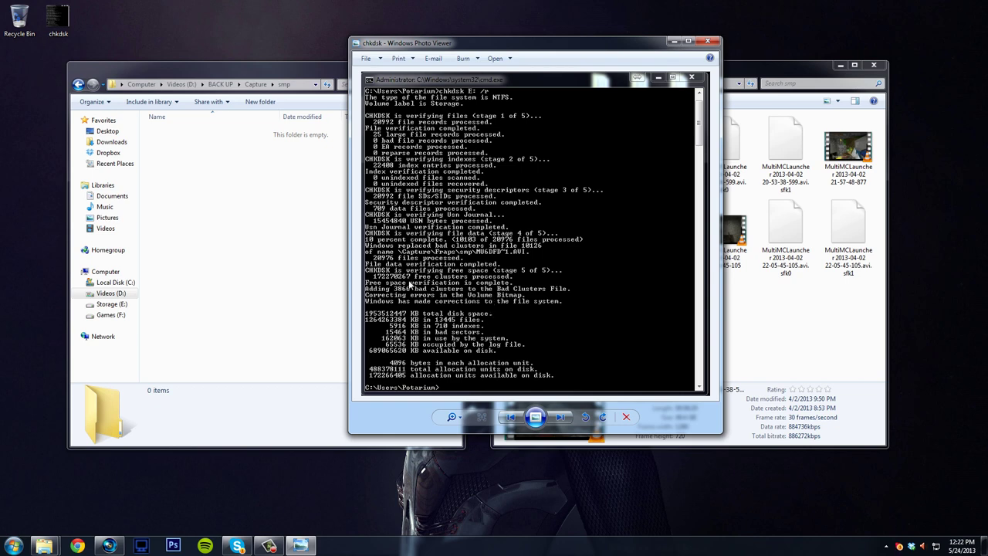
Examine the bad-cluster and disk-space lines of the chkdsk report up close, and close the screenshot.
scroll(463, 254, up, 5)
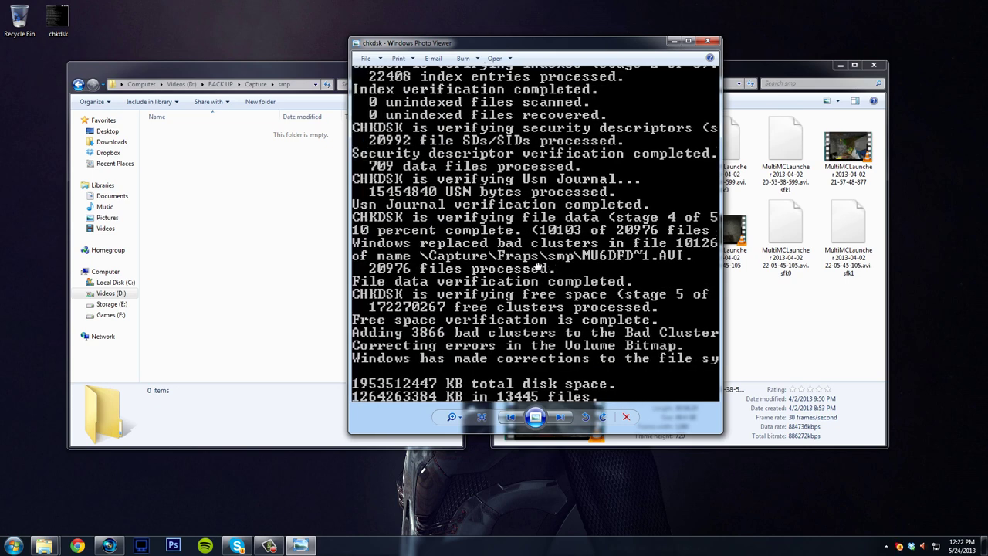
scroll(546, 272, down, 1)
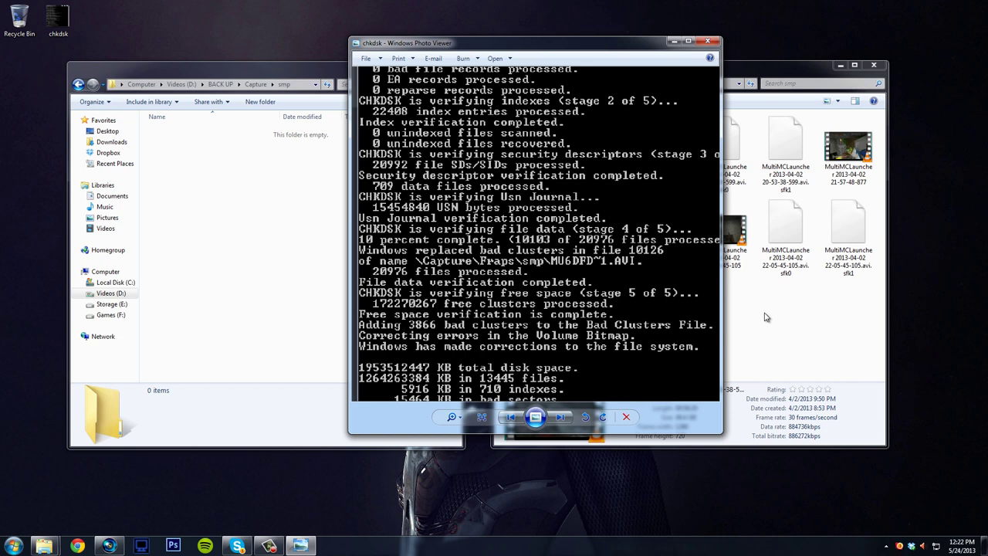
drag(548, 324, 568, 286)
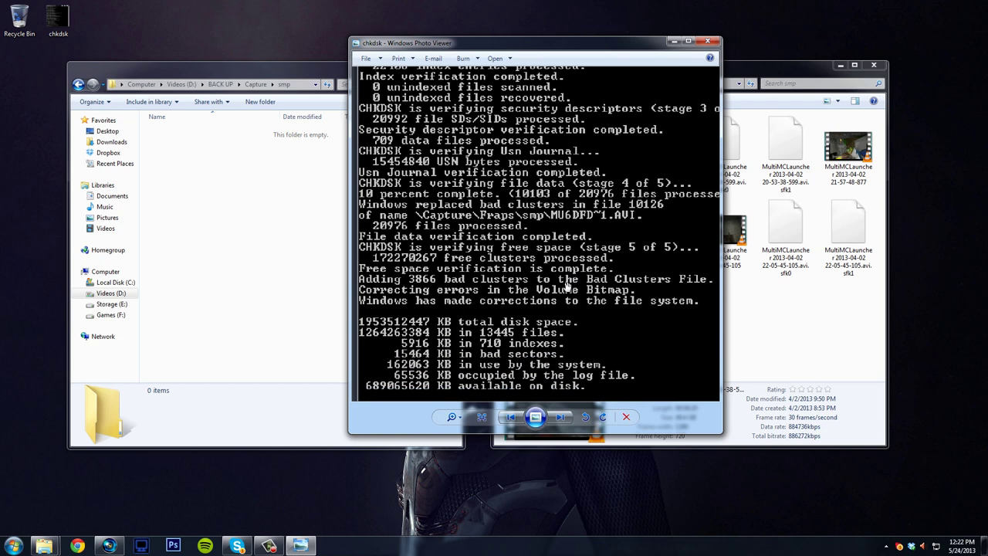
scroll(568, 286, down, 3)
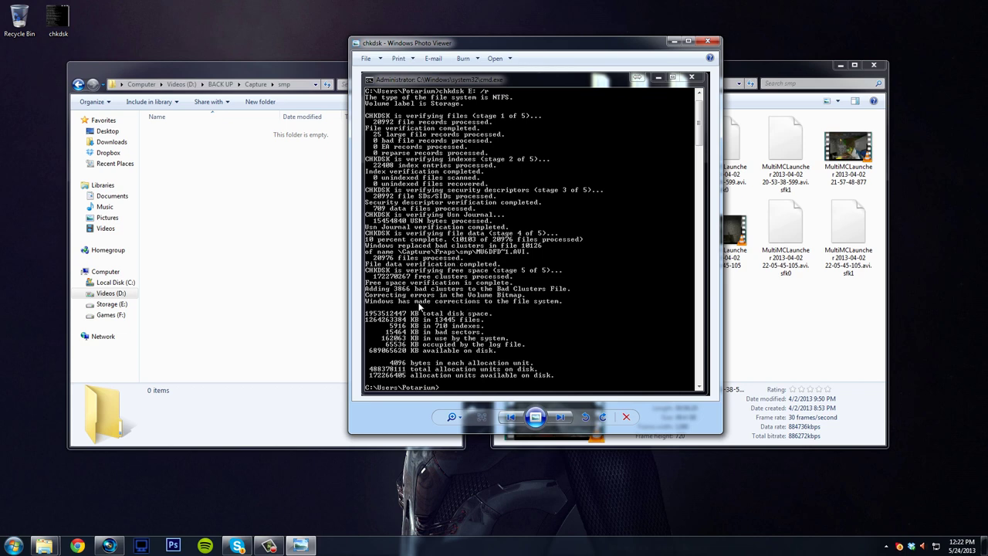
scroll(421, 355, up, 3)
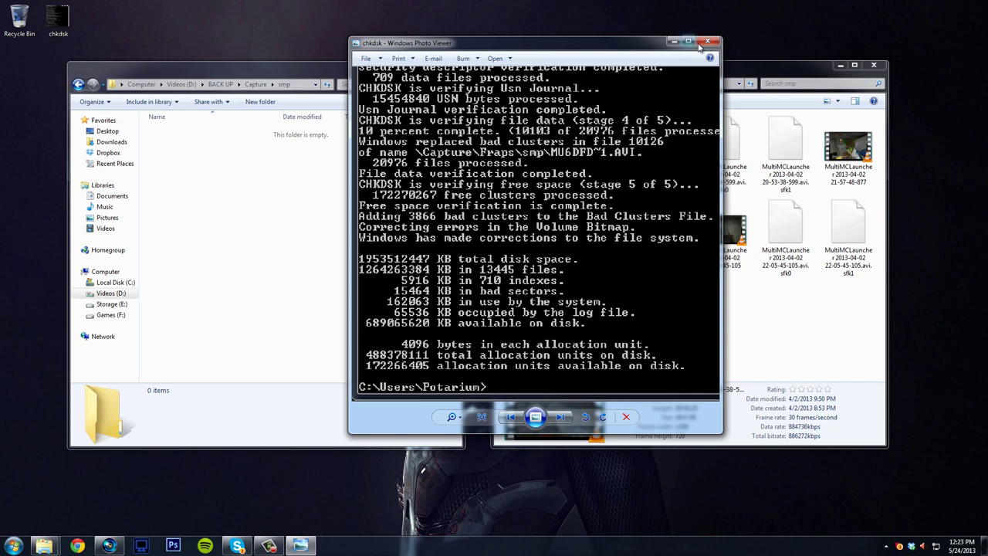
scroll(630, 202, down, 2)
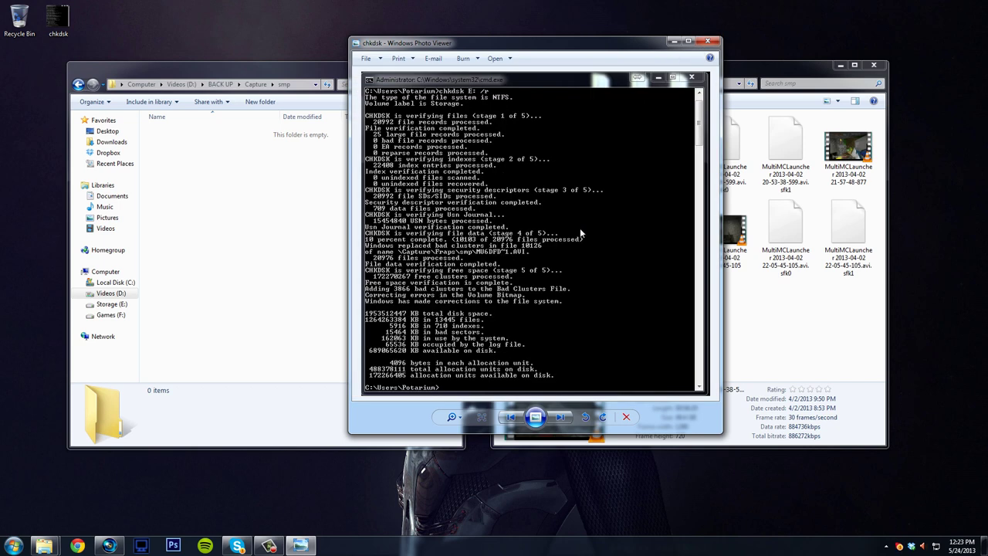
click(705, 45)
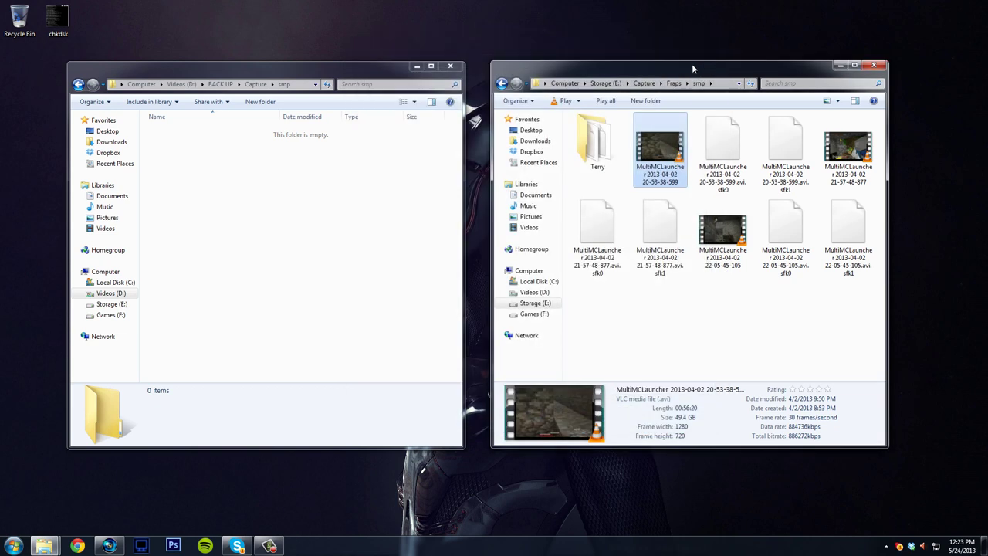
click(657, 337)
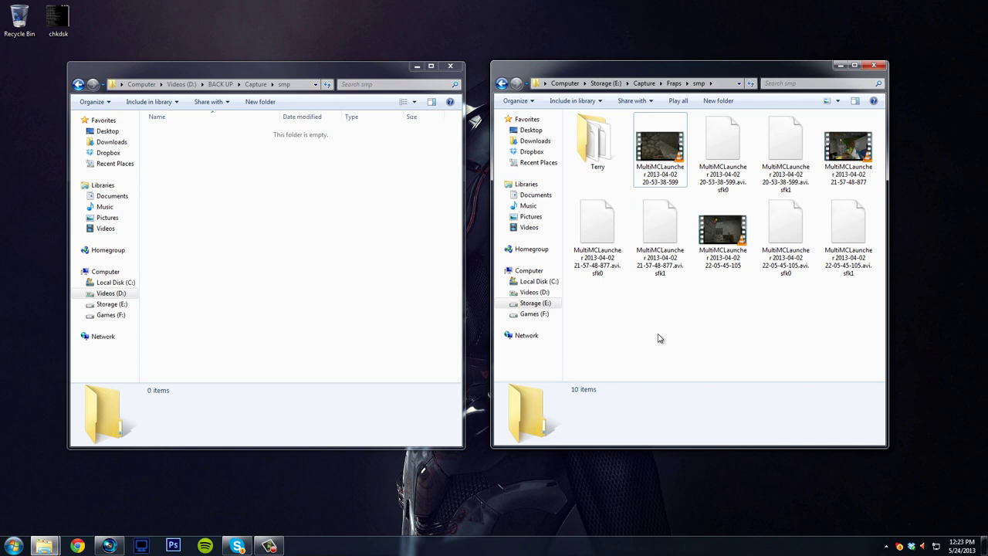
click(654, 136)
drag(655, 136, 233, 207)
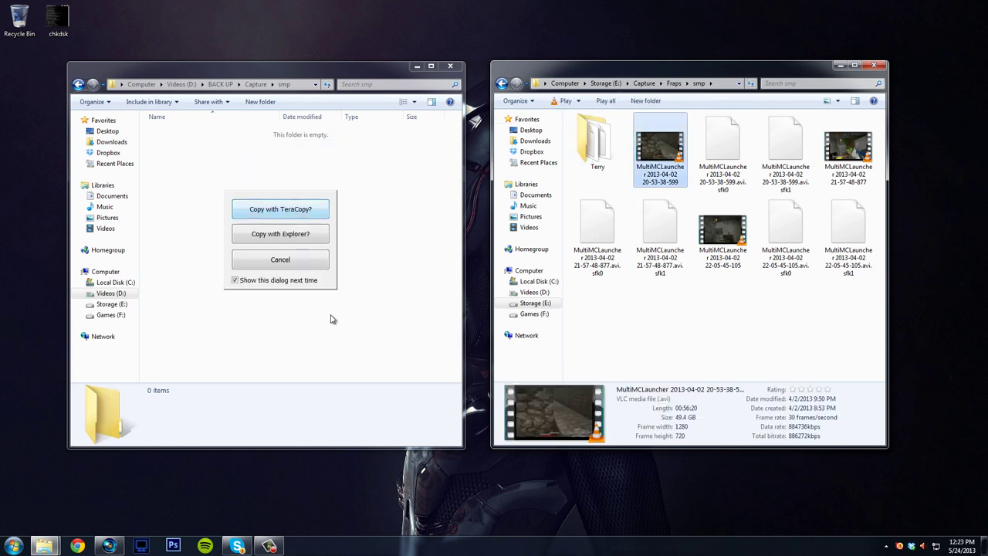
click(297, 235)
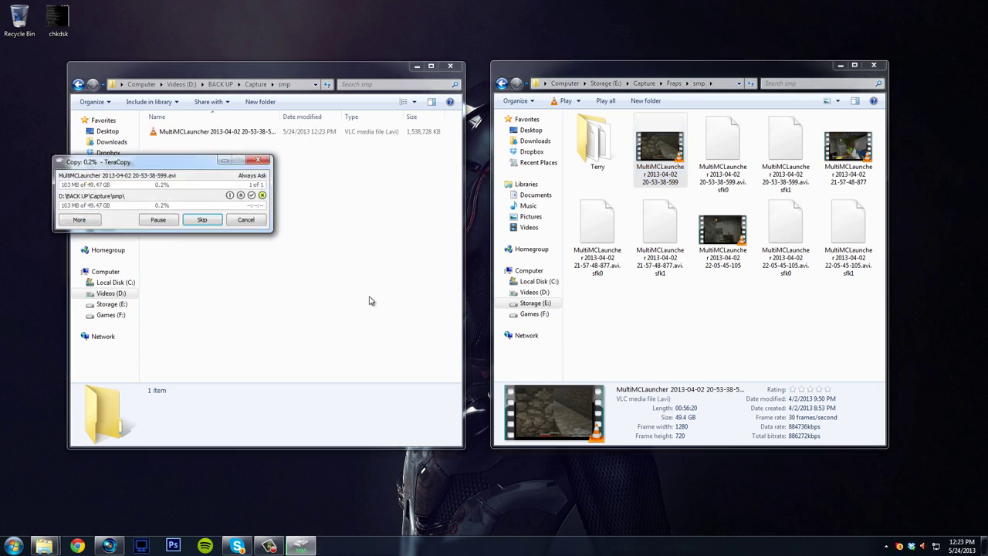
Expand the TeraCopy window's details, review its operation log, and cancel the copy of the damaged video.
click(84, 220)
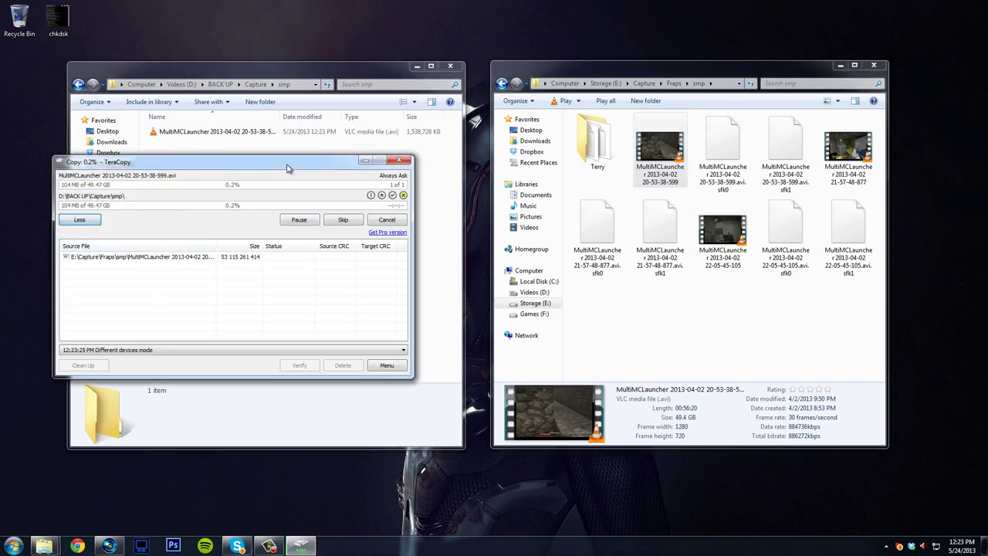
drag(287, 165, 309, 170)
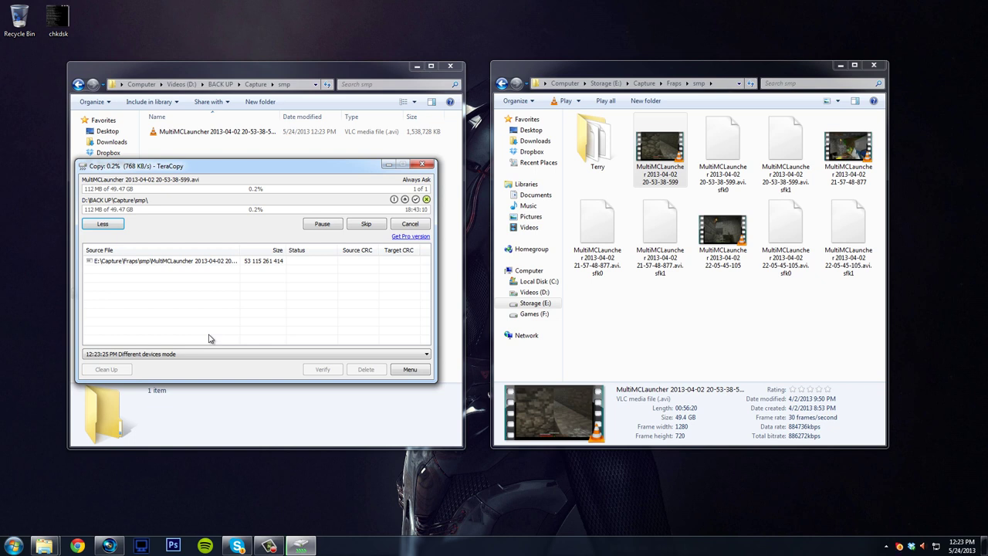
click(232, 354)
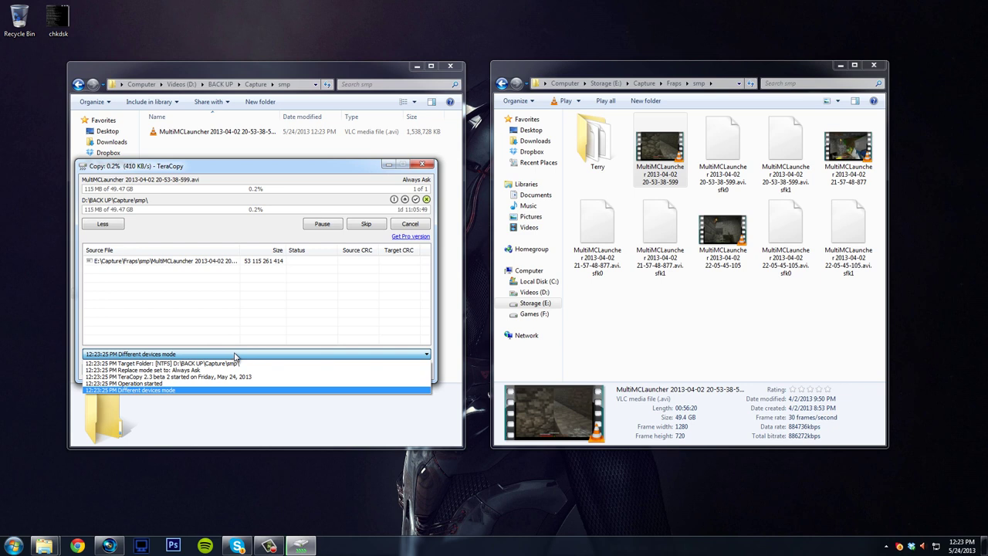
click(235, 355)
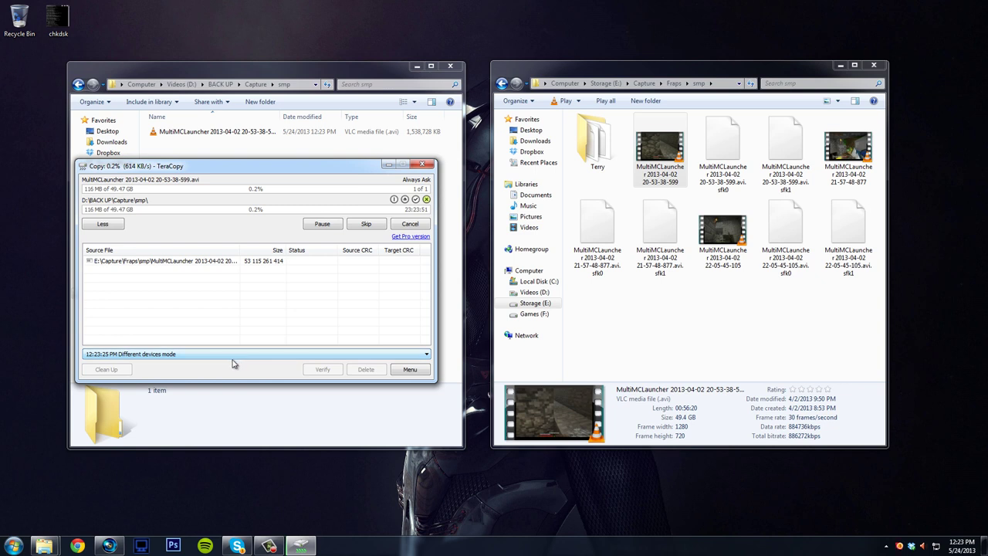
click(273, 355)
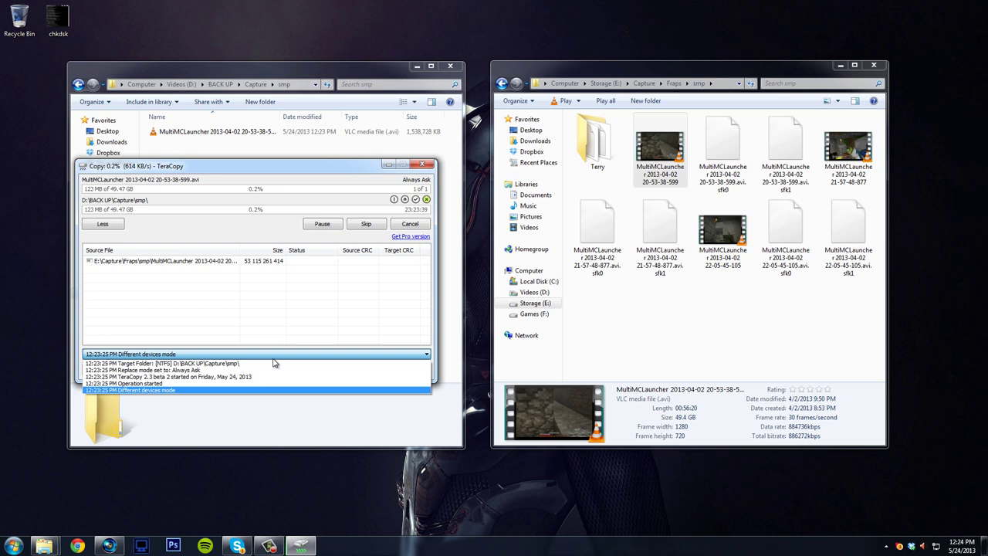
click(273, 363)
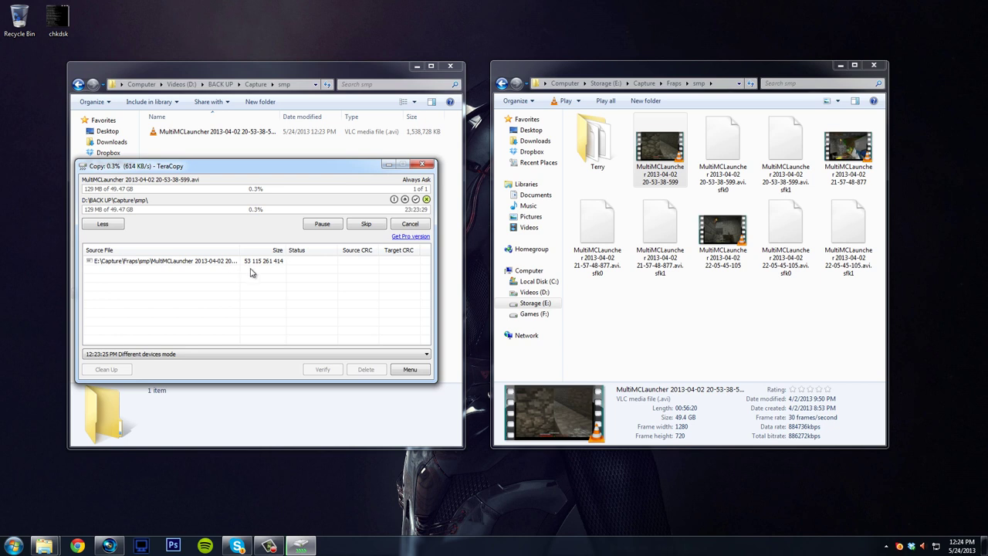
click(422, 165)
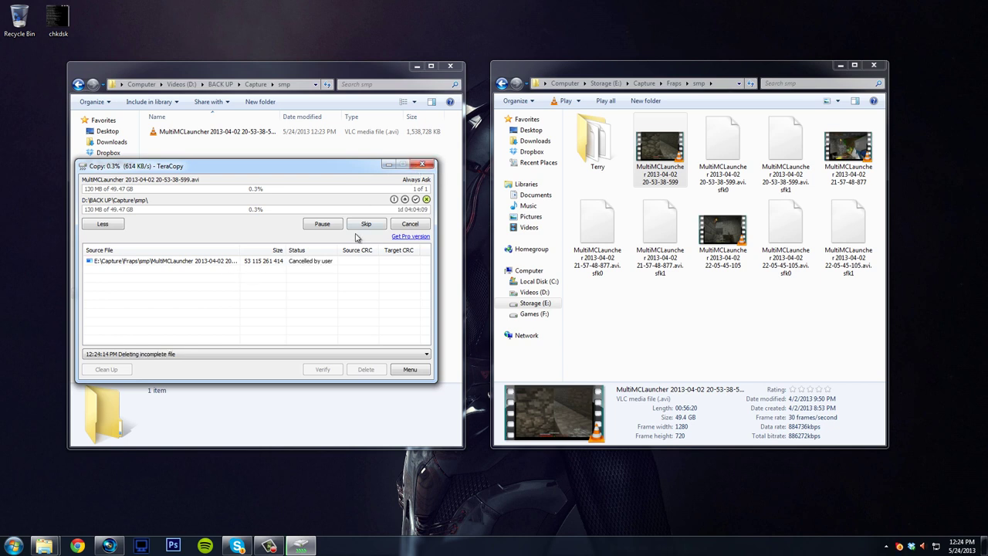
click(422, 164)
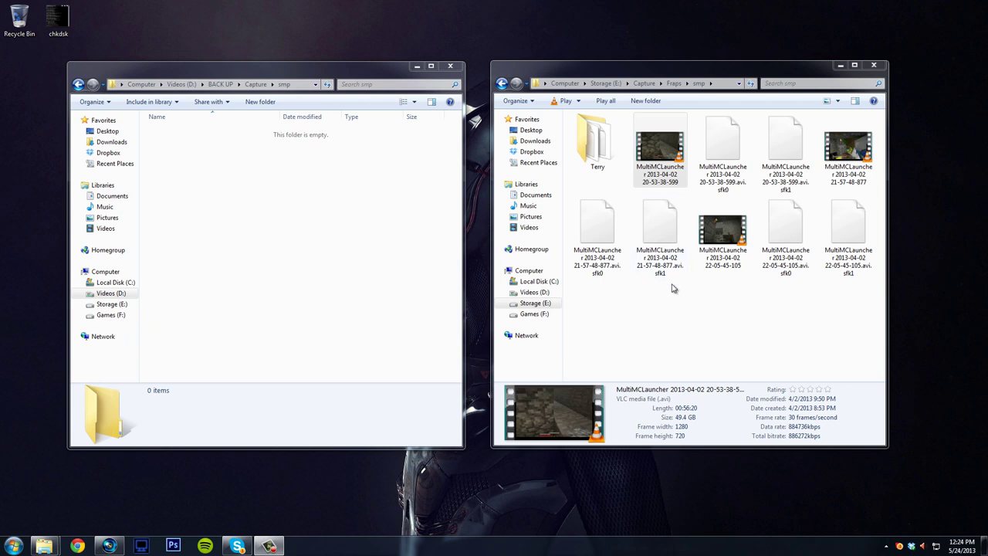
Return to the Fraps folder on Storage (E:) and check the details of the farcry3_d3d11 and MVI videos.
key(BackSpace)
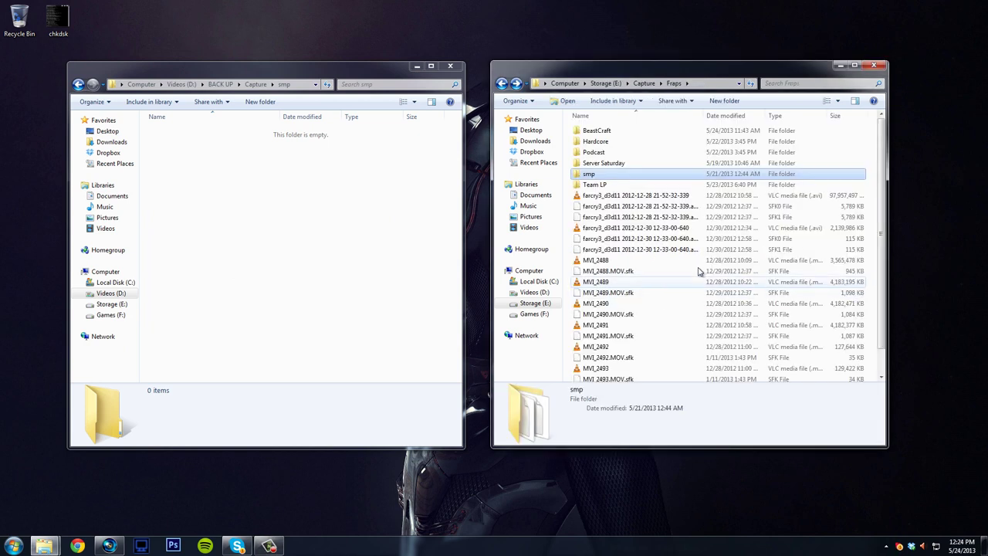
click(630, 263)
click(820, 229)
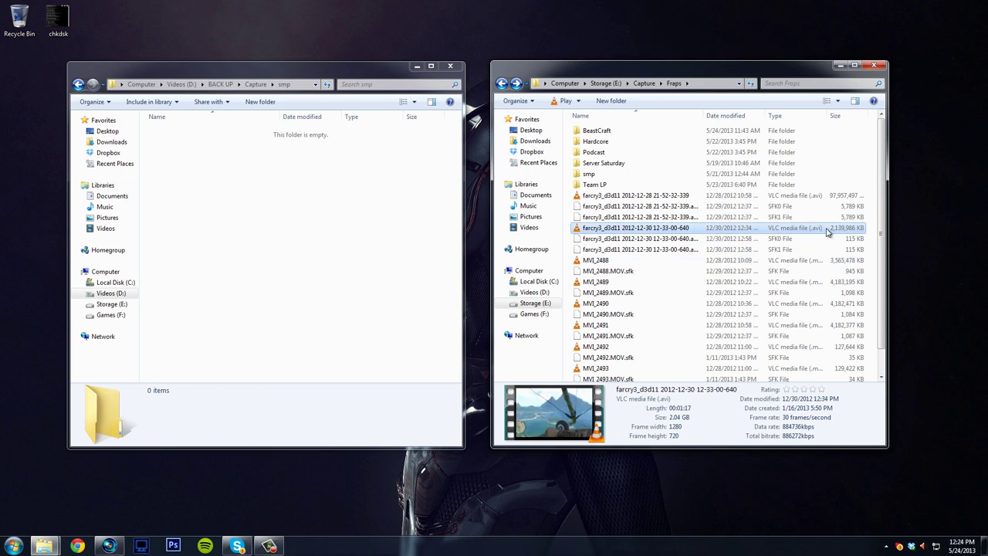
scroll(620, 259, down, 1)
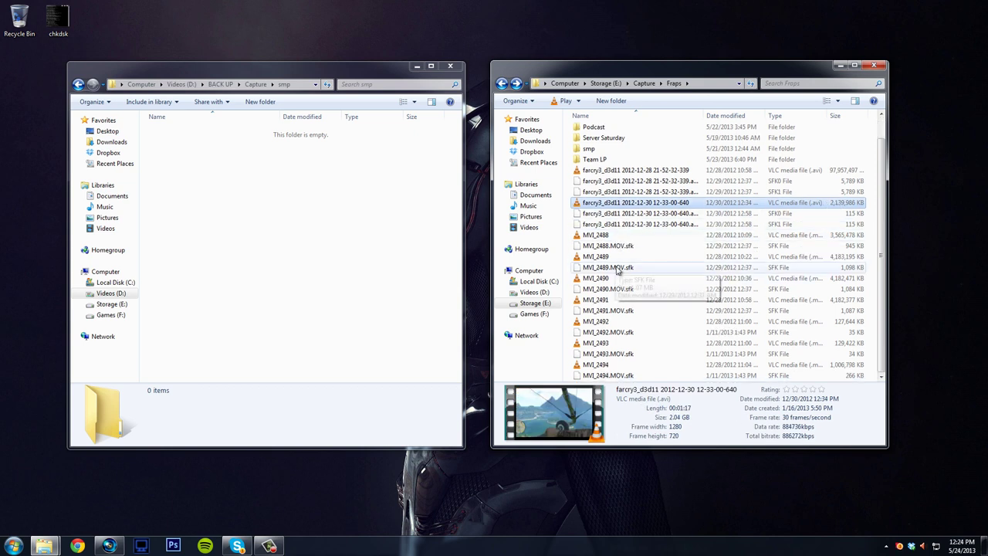
click(610, 235)
click(620, 259)
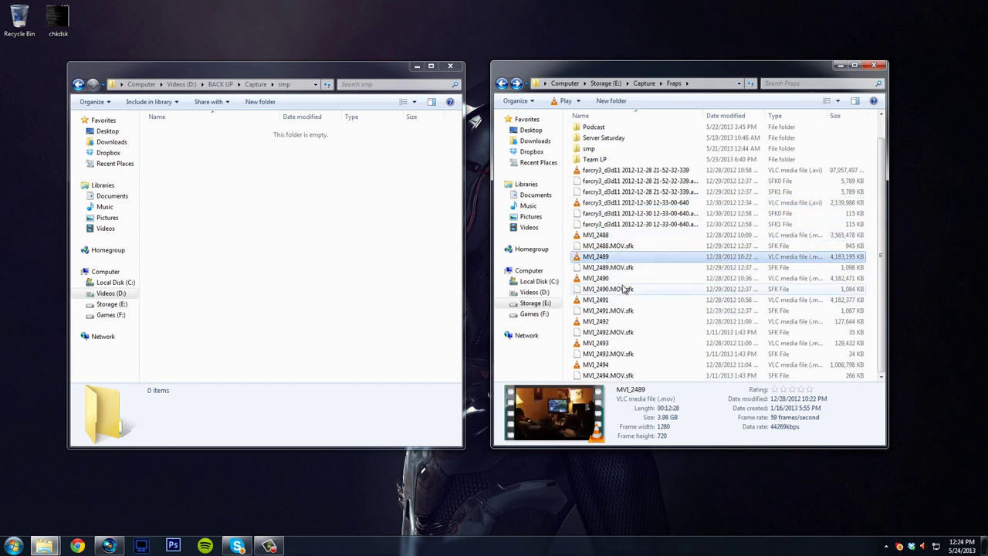
click(623, 280)
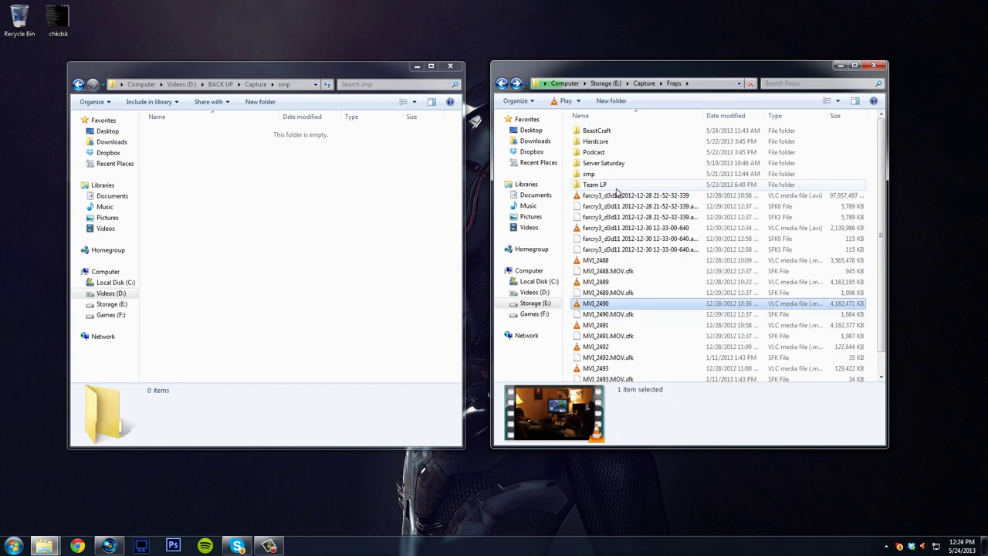
click(622, 195)
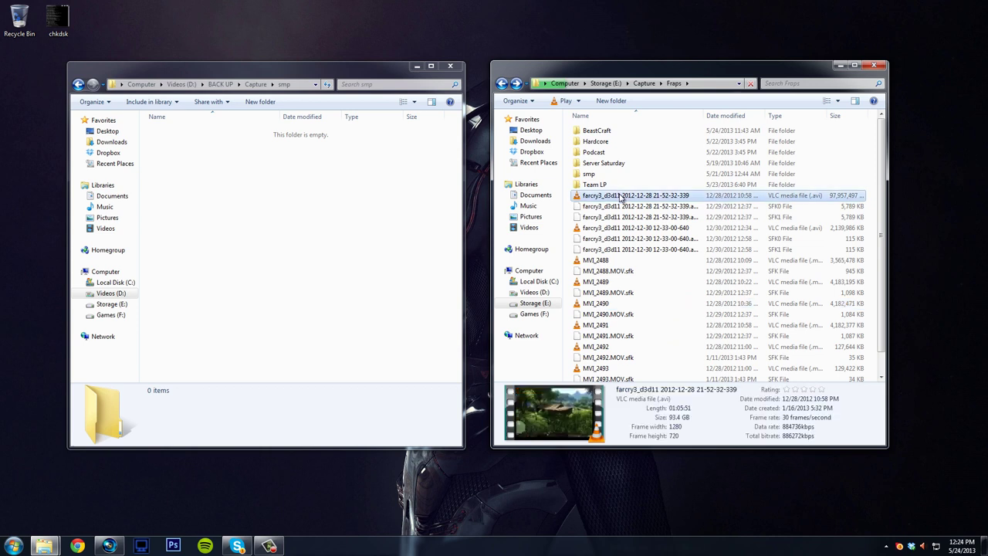
click(645, 263)
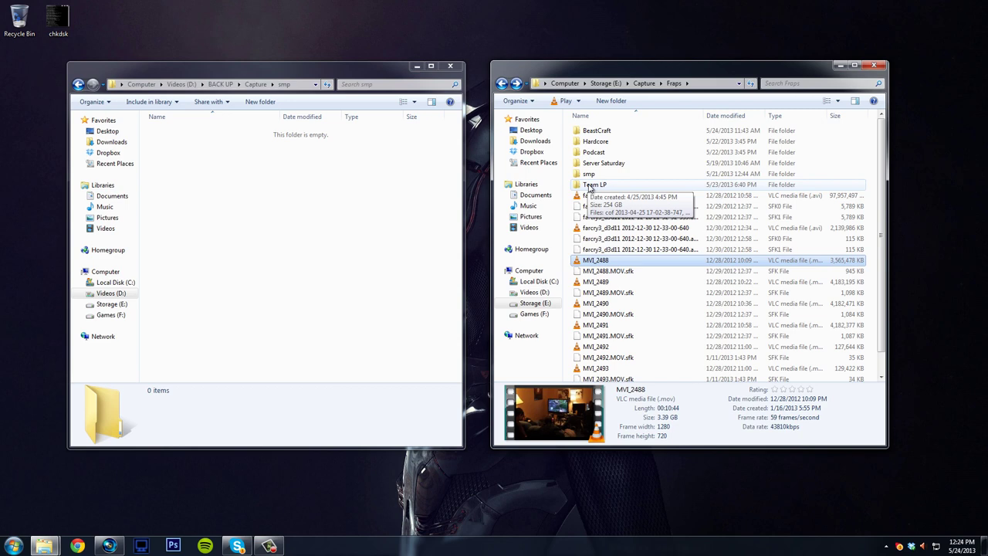
Open the Team LP folder, check the details of a WormsRevolution and a cof video, and return to Fraps.
double_click(591, 186)
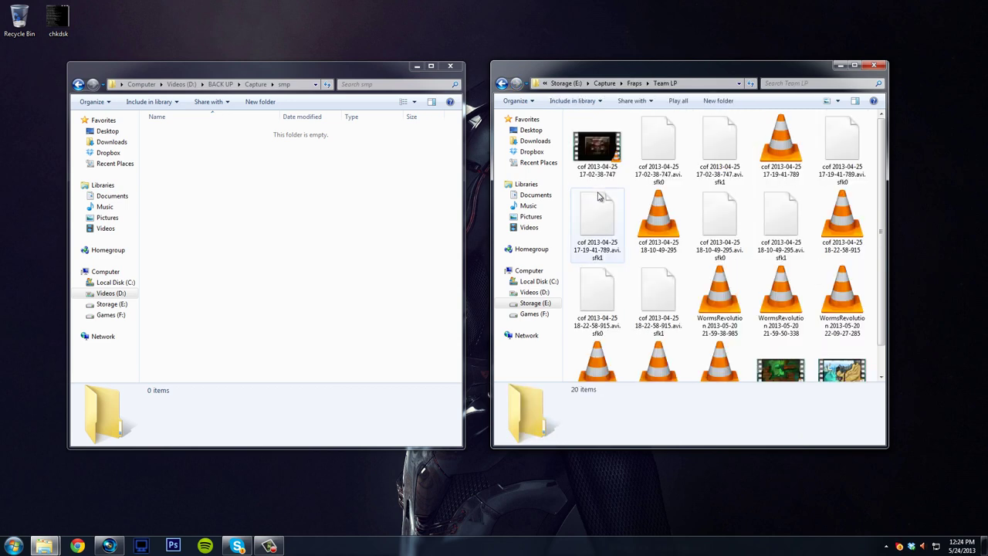
key(BackSpace)
double_click(595, 186)
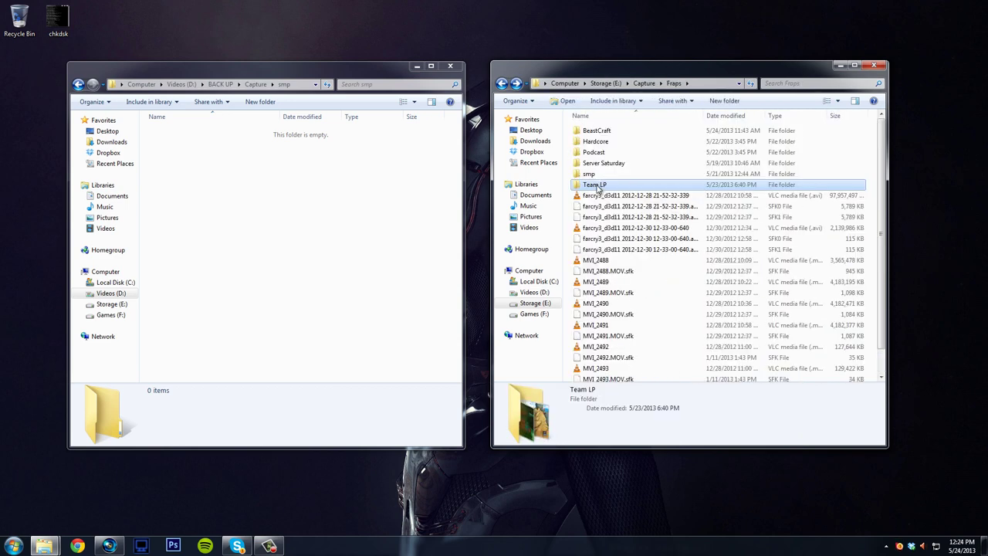
scroll(722, 243, down, 2)
click(732, 276)
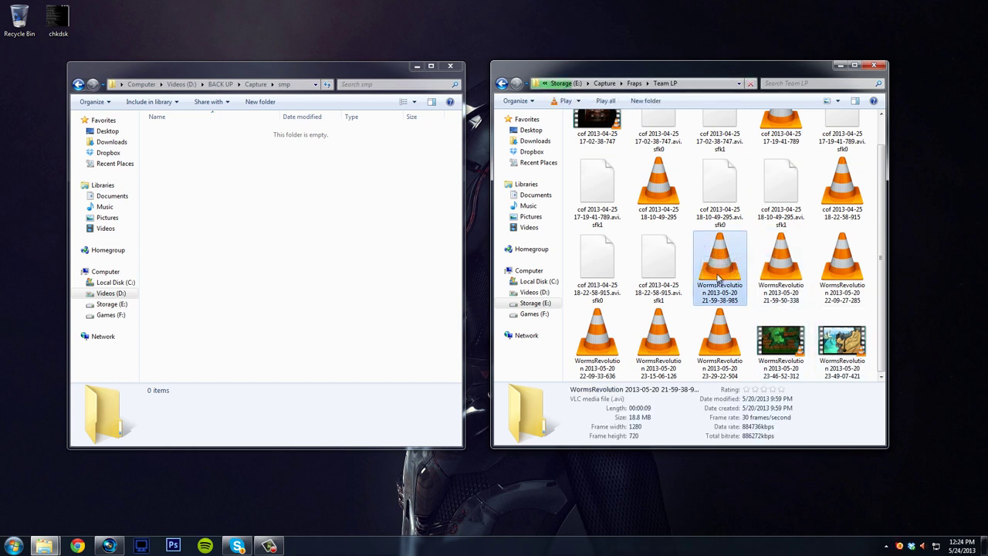
scroll(768, 353, up, 1)
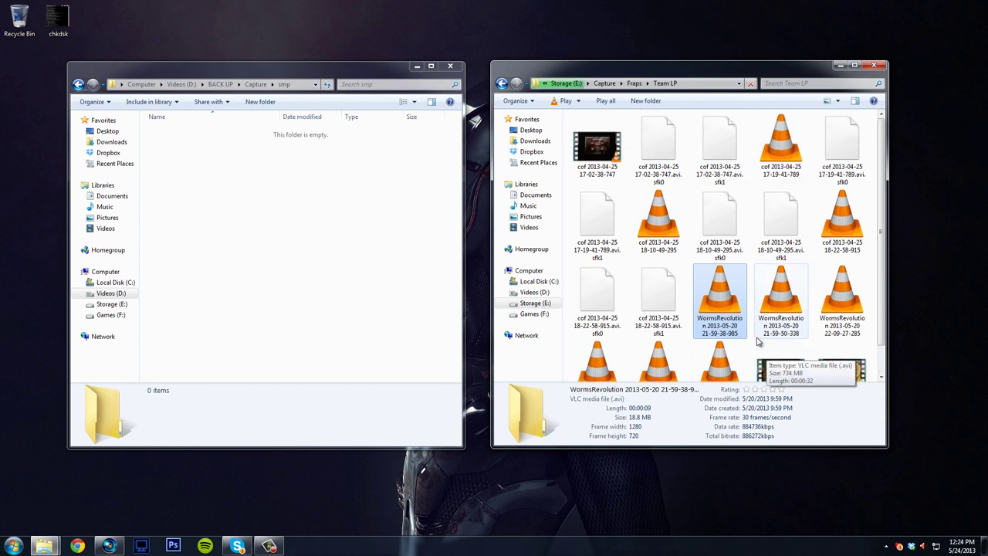
click(661, 213)
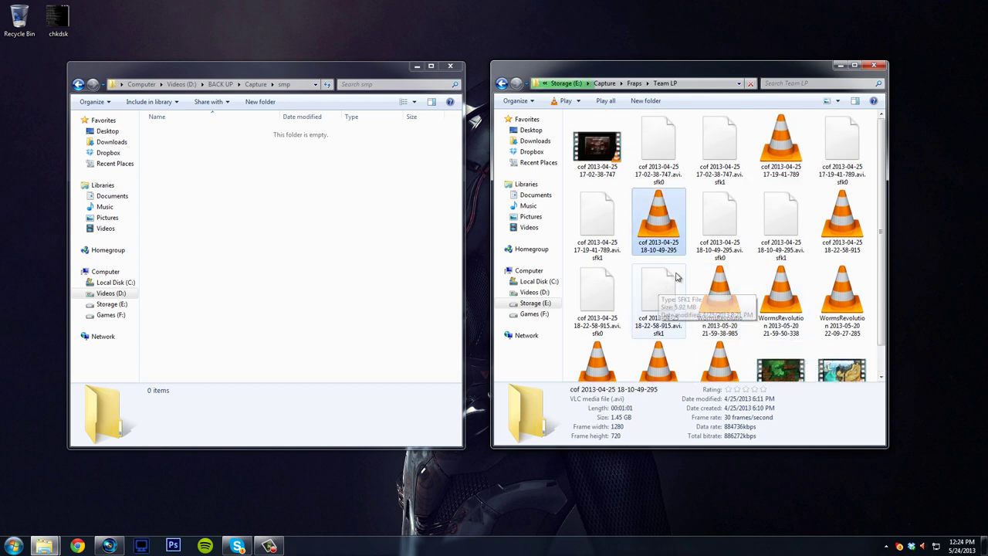
key(BackSpace)
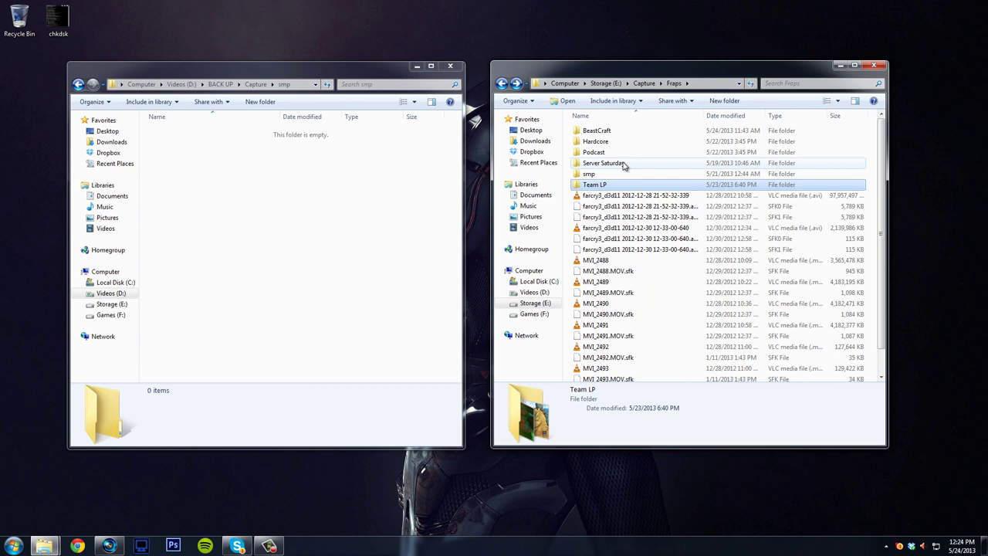
Look into the Server Saturday folder and inspect the two MultiMCLauncher videos in the BeastCraft folder.
double_click(623, 163)
key(BackSpace)
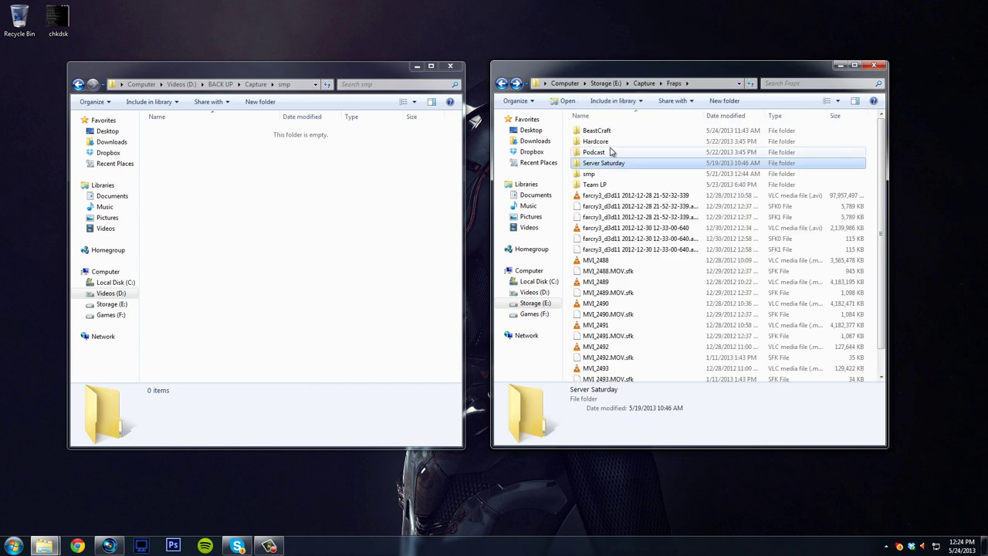
double_click(616, 132)
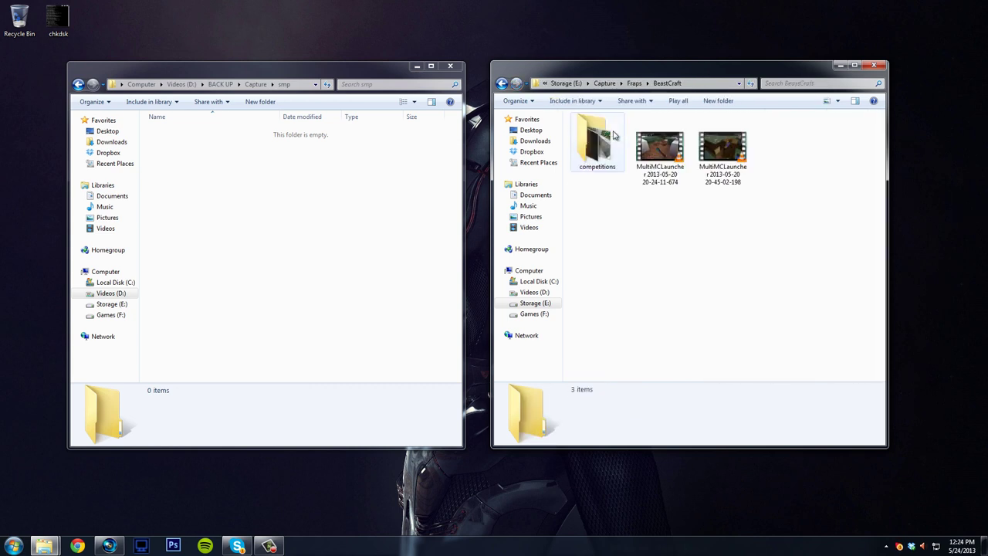
drag(639, 203, 788, 138)
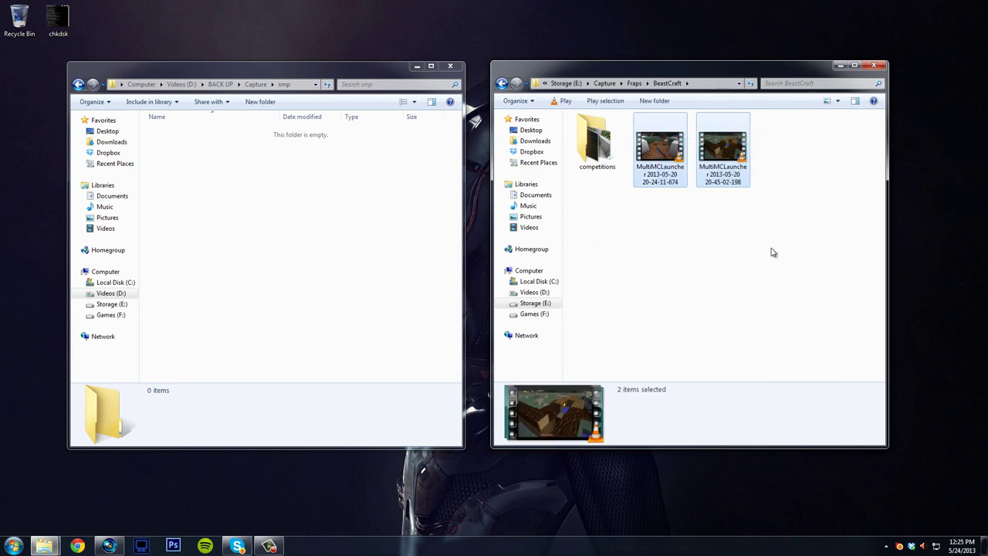
click(773, 251)
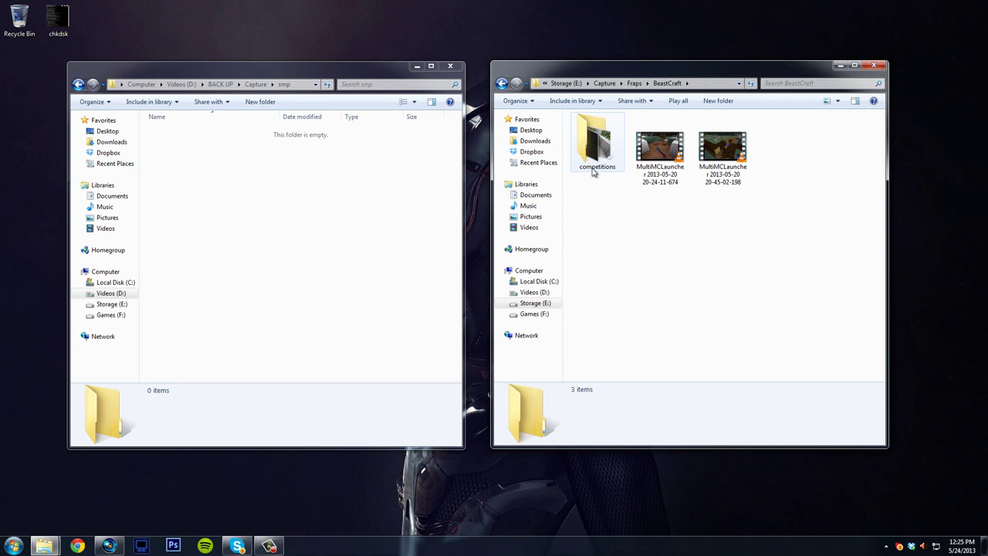
Return to the Capture folder on Storage (E:) and check the size of the Fraps folder in its properties.
key(BackSpace)
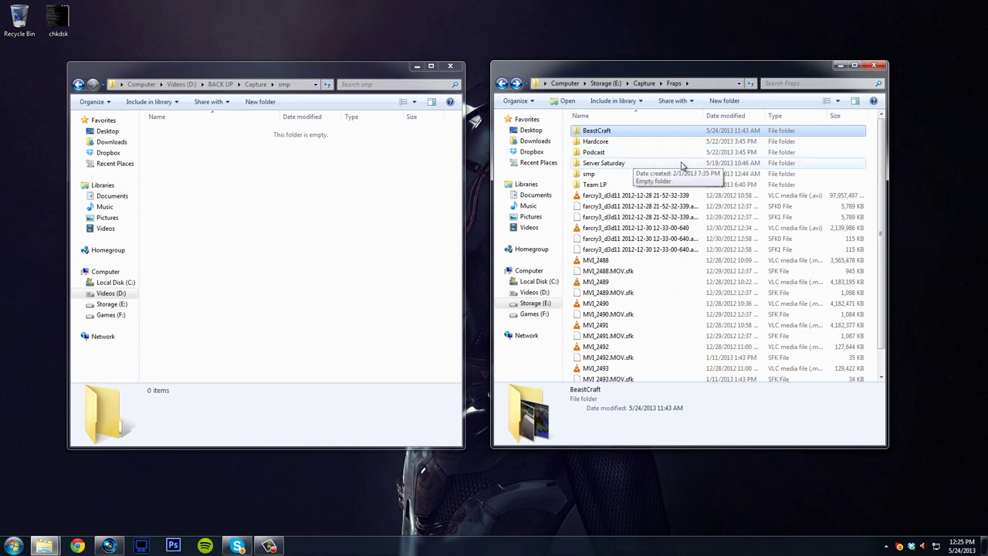
key(BackSpace)
right_click(587, 164)
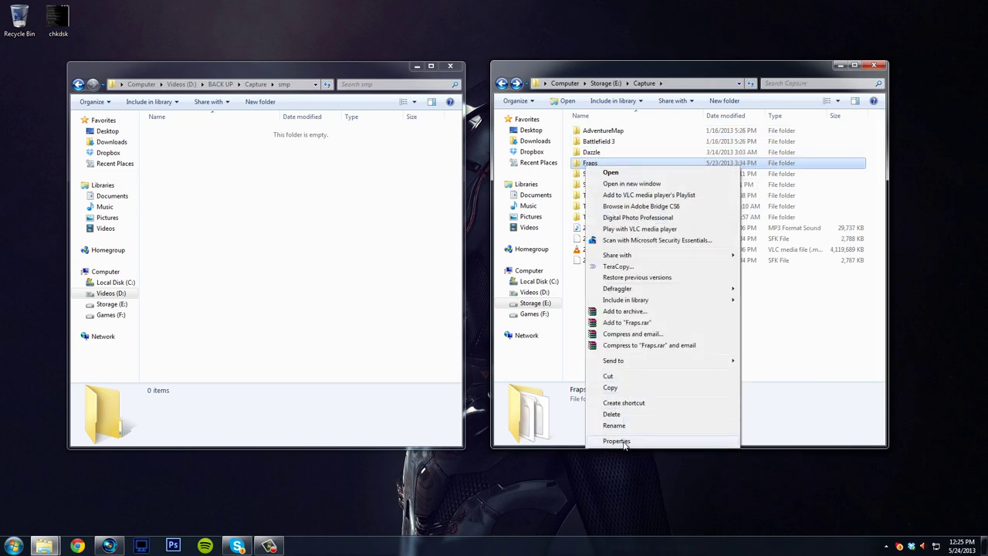
click(616, 441)
drag(677, 172, 741, 140)
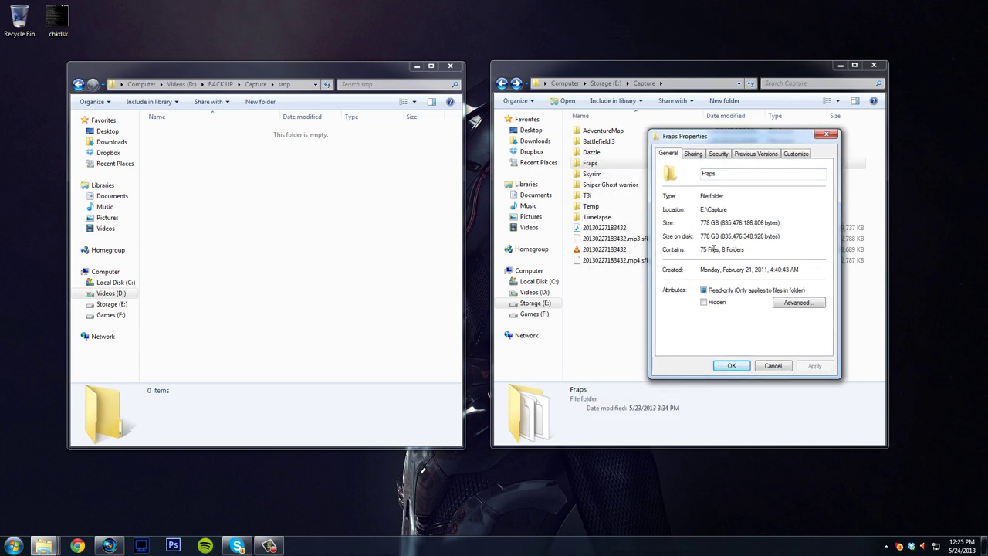
click(773, 369)
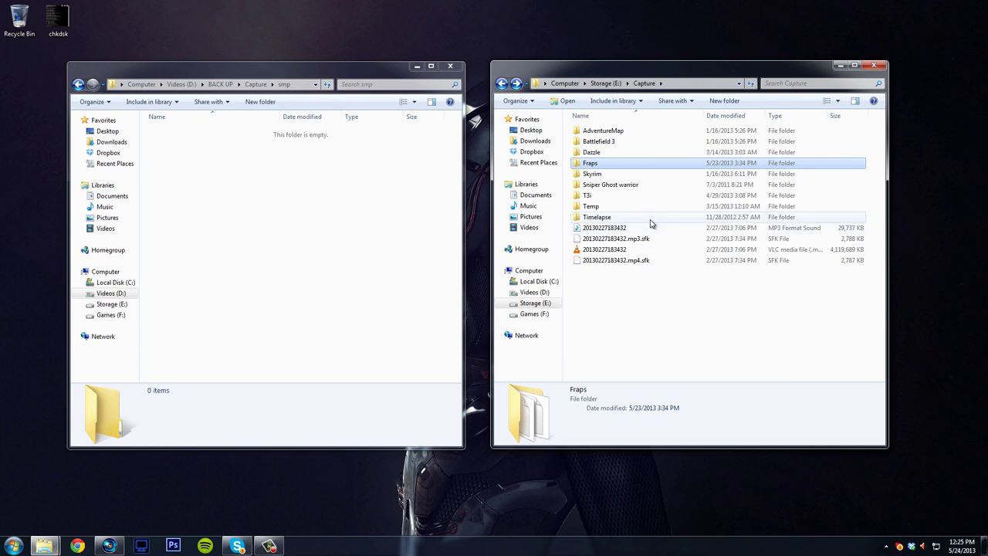
double_click(608, 167)
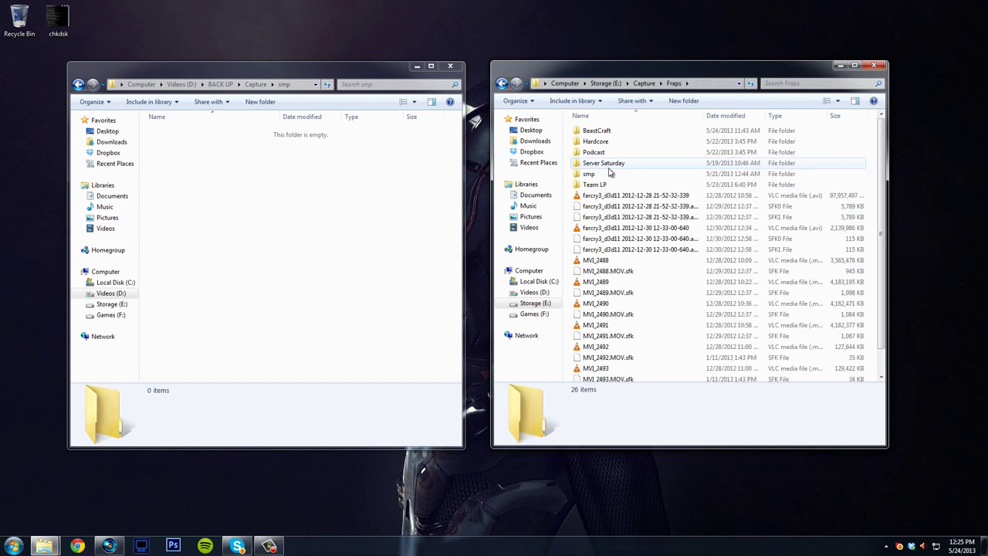
click(608, 262)
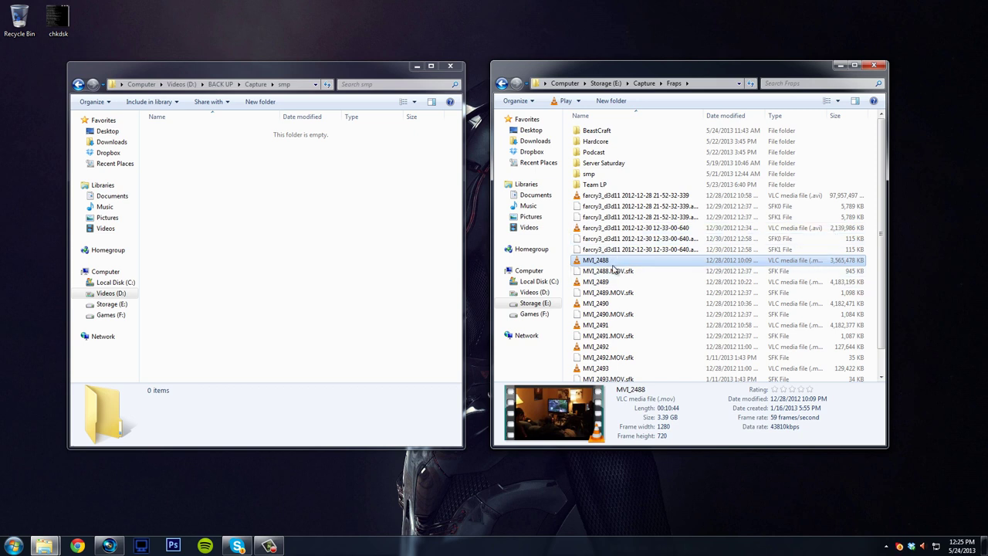
click(813, 195)
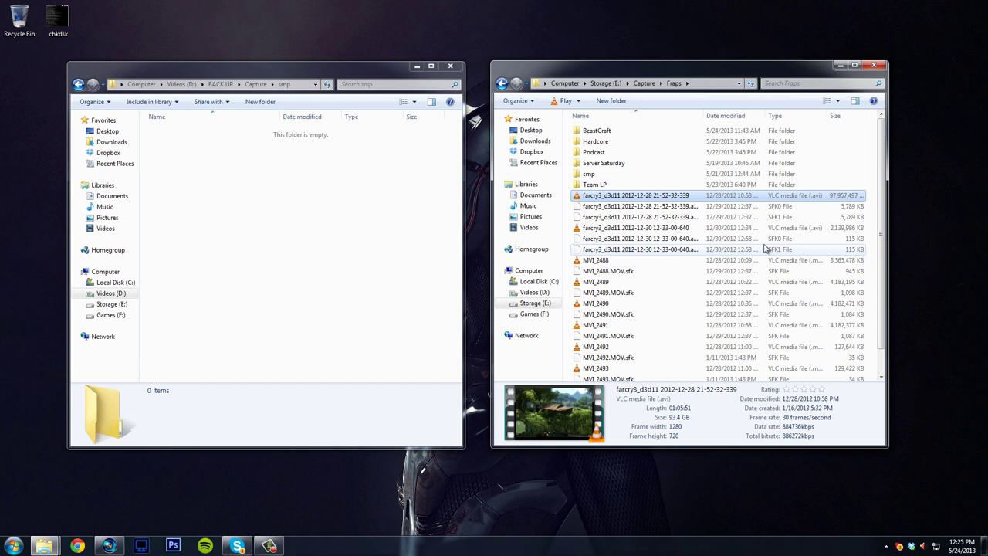
key(BackSpace)
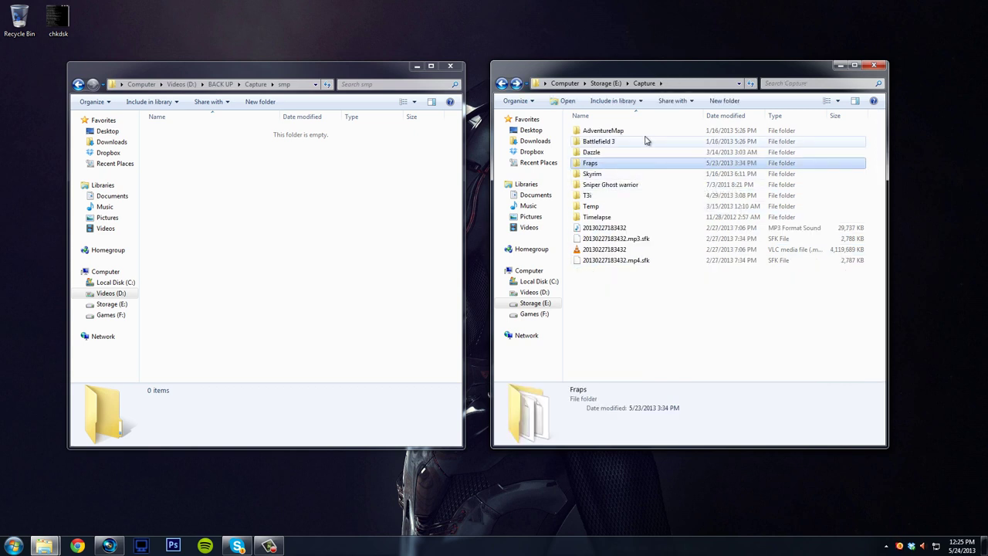
Look through the contents of the Dazzle and Skyrim folders and return to Capture.
double_click(643, 154)
scroll(657, 188, down, 5)
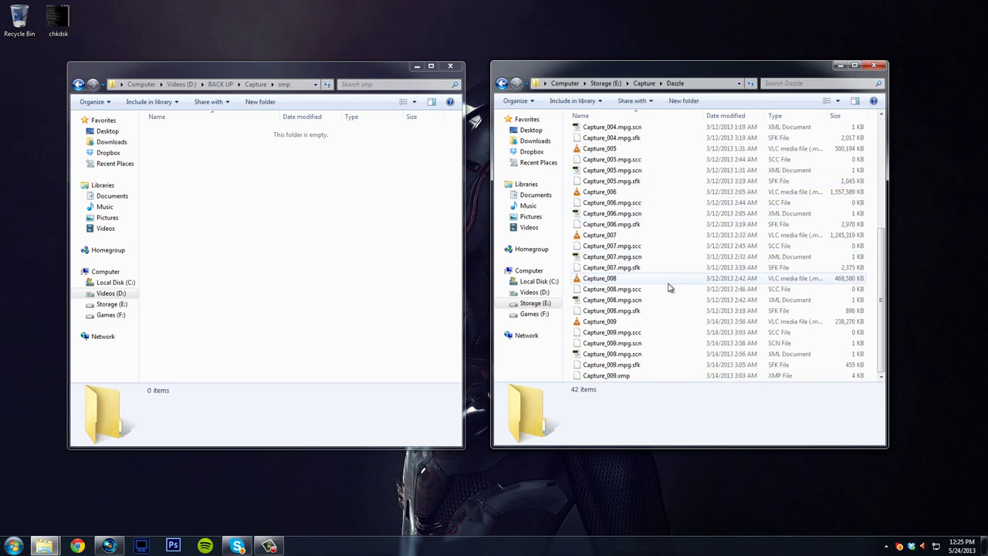
key(BackSpace)
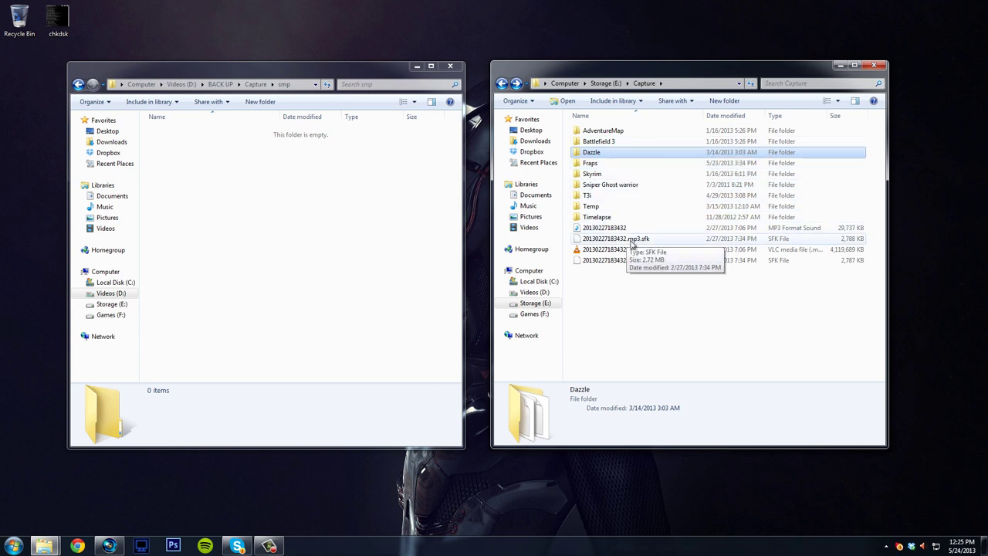
click(599, 163)
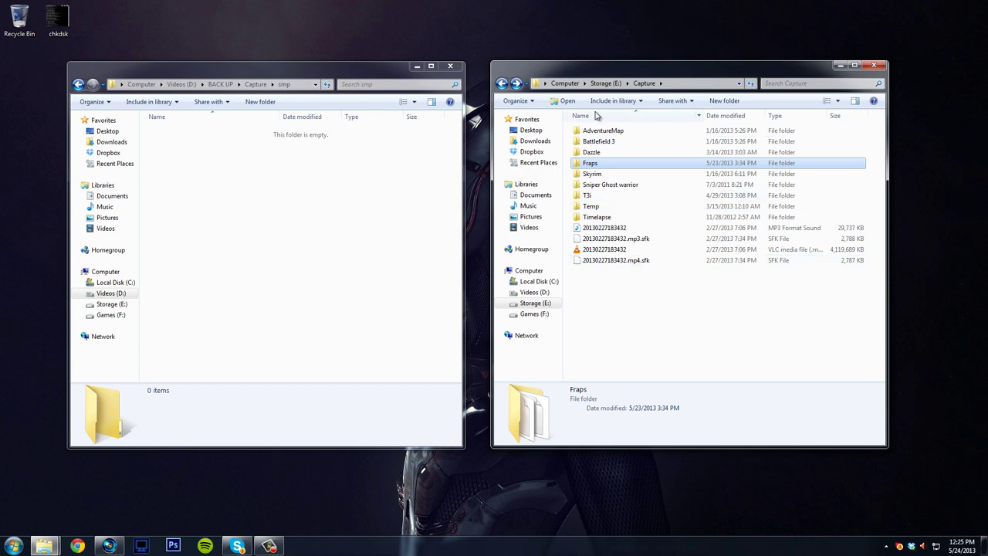
click(597, 176)
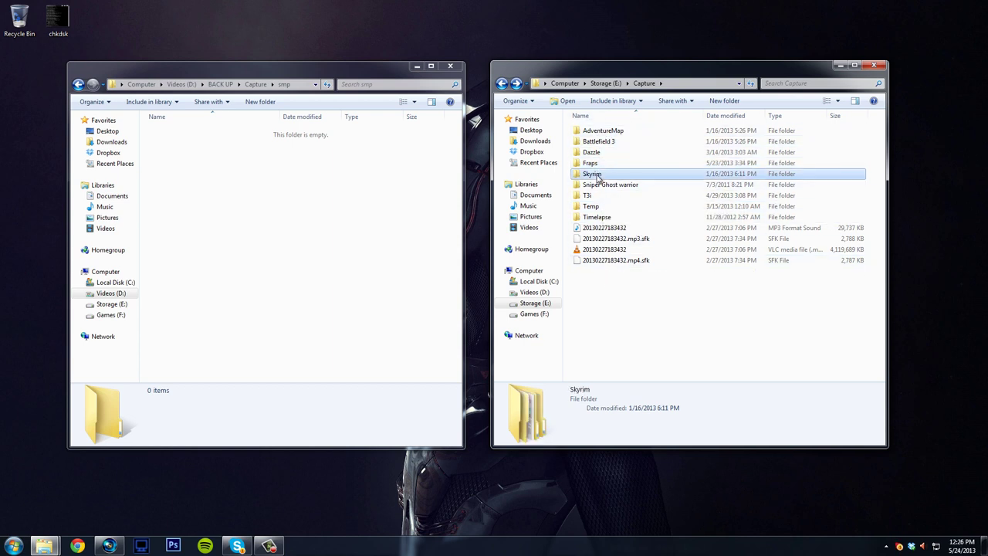
double_click(597, 176)
key(BackSpace)
Open the Fraps folder, check the size of the smp and Team LP folders, and look inside smp.
double_click(602, 163)
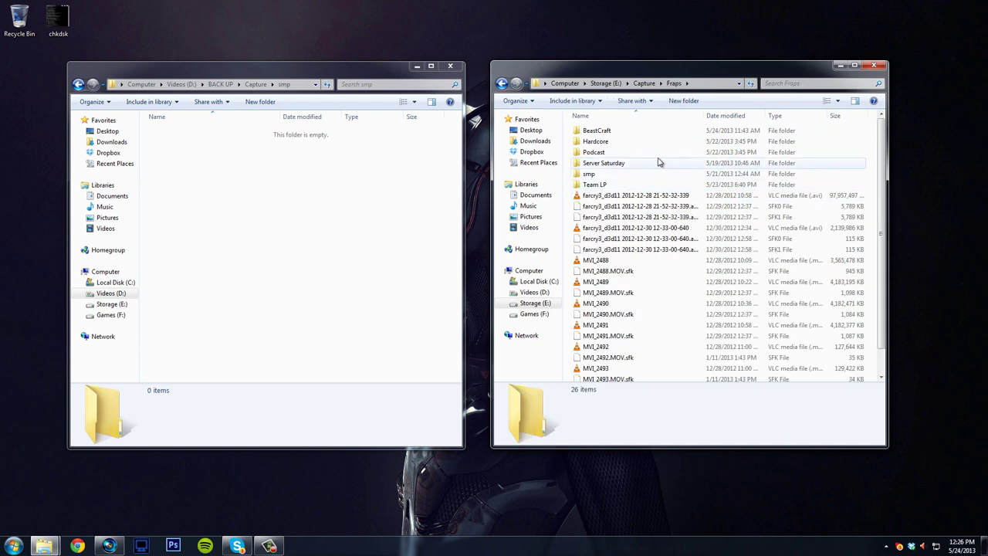
click(592, 176)
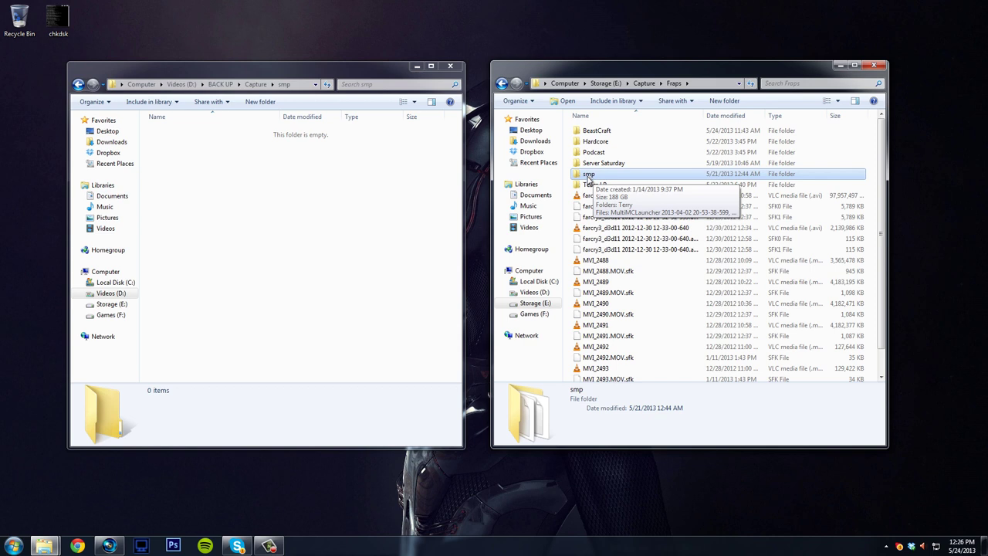
click(600, 185)
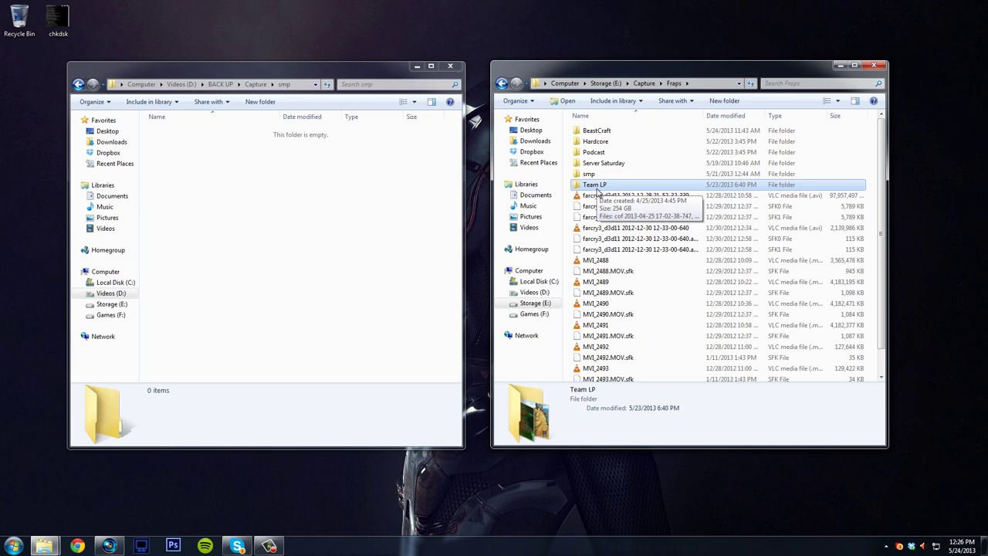
double_click(598, 176)
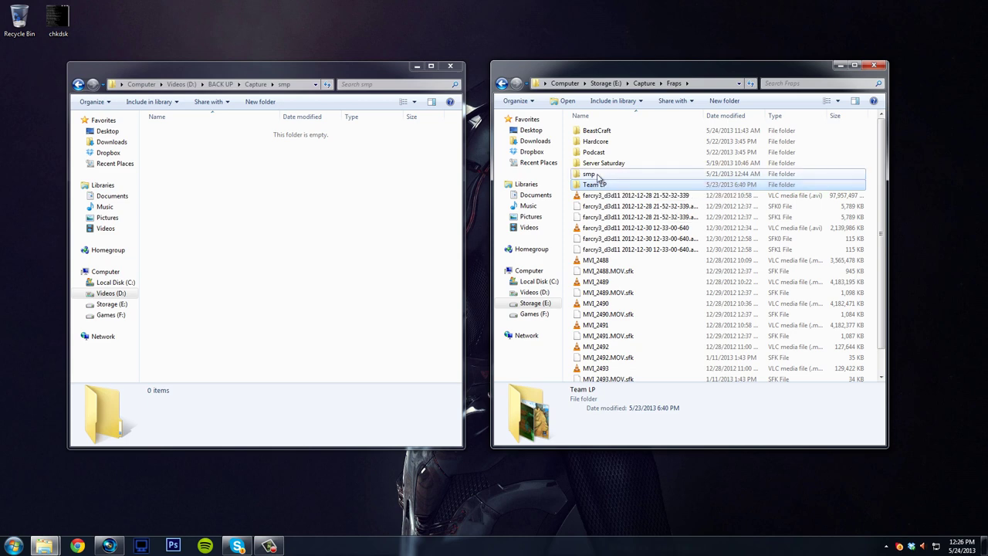
key(BackSpace)
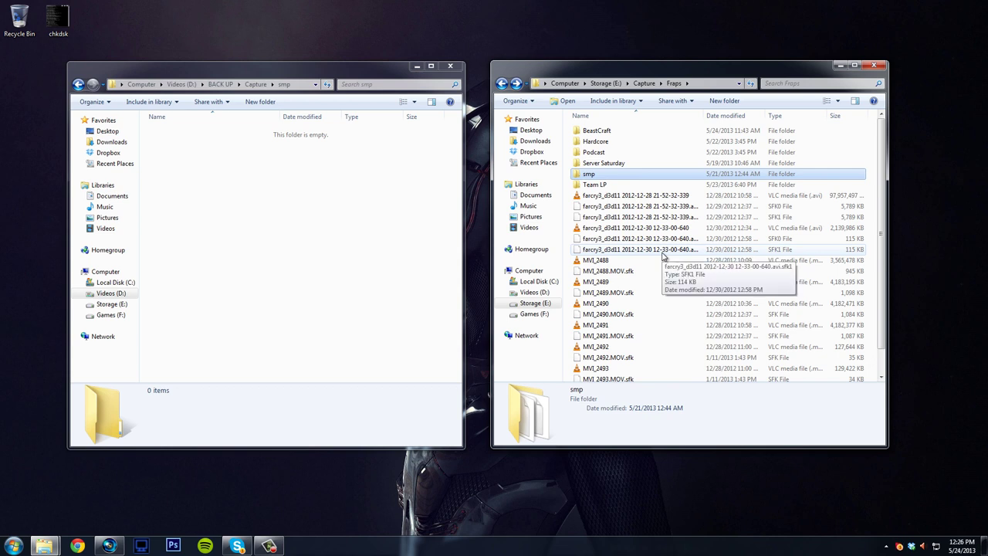
click(108, 545)
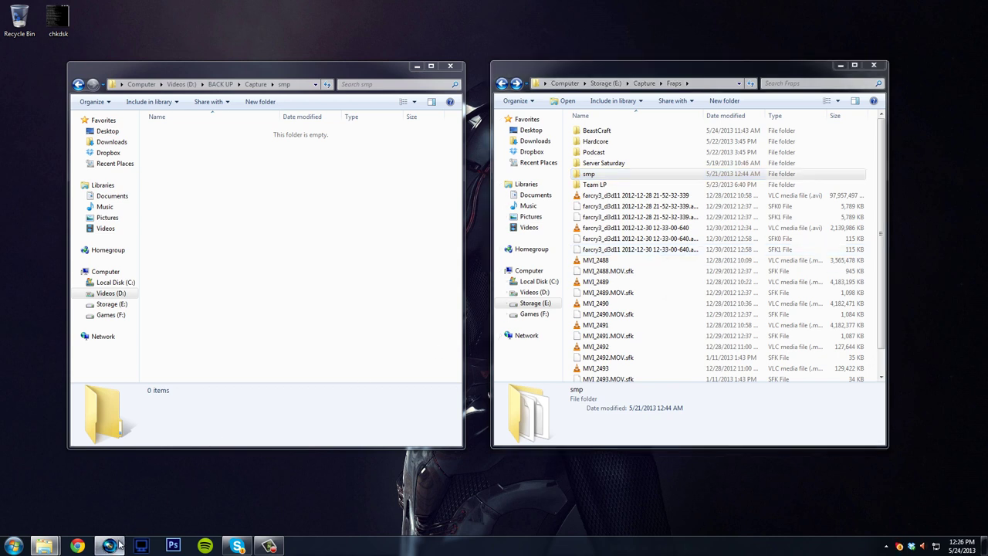
key(alt+Tab)
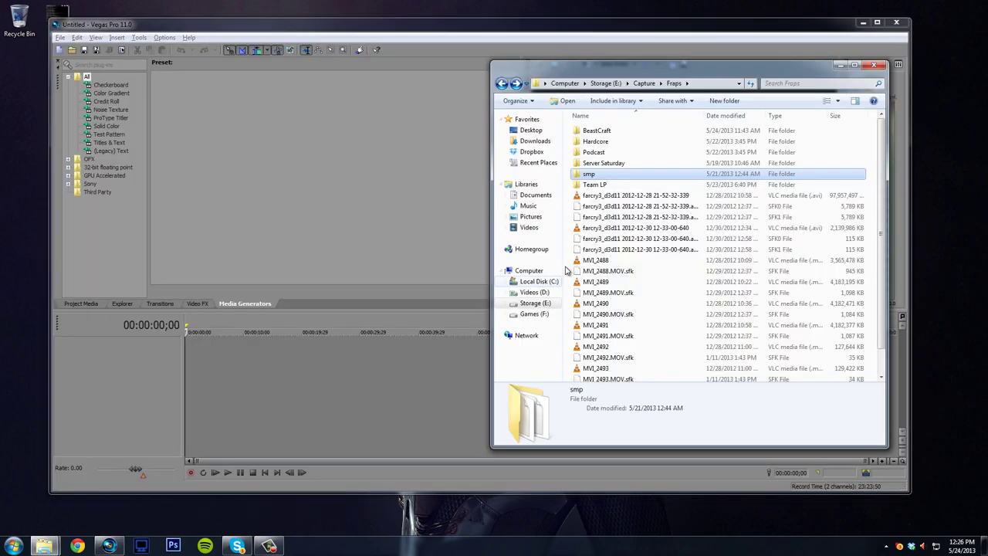
double_click(601, 178)
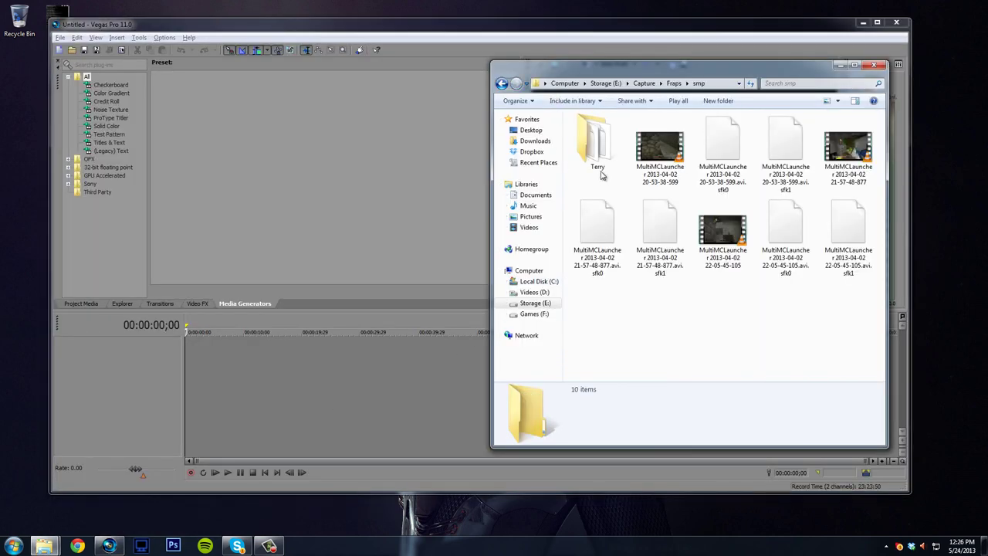
click(667, 144)
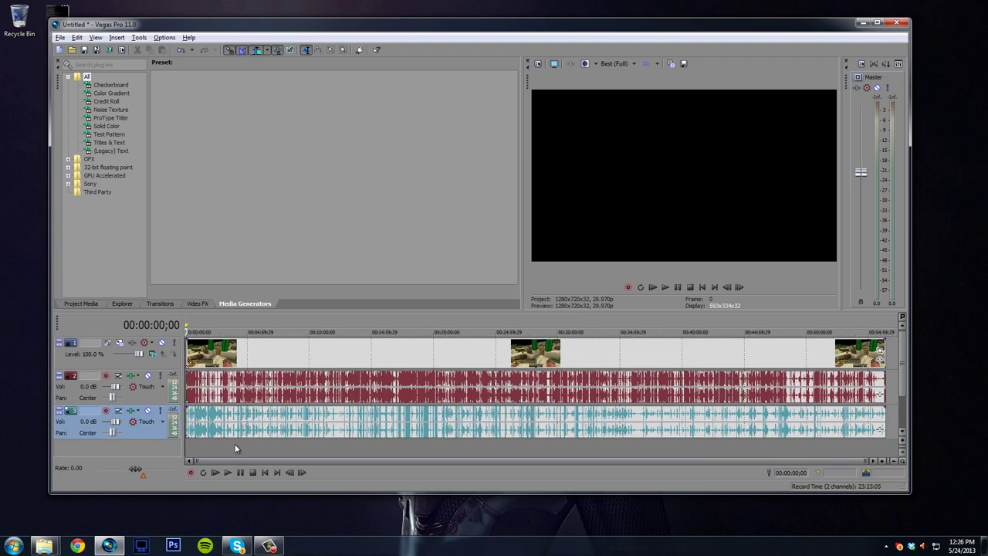
Examine the clip's two audio waveforms over the first minutes of the timeline, marking time ranges such as about 00:00:17 to 00:03:15.
click(247, 432)
drag(283, 393, 228, 392)
scroll(369, 424, down, 4)
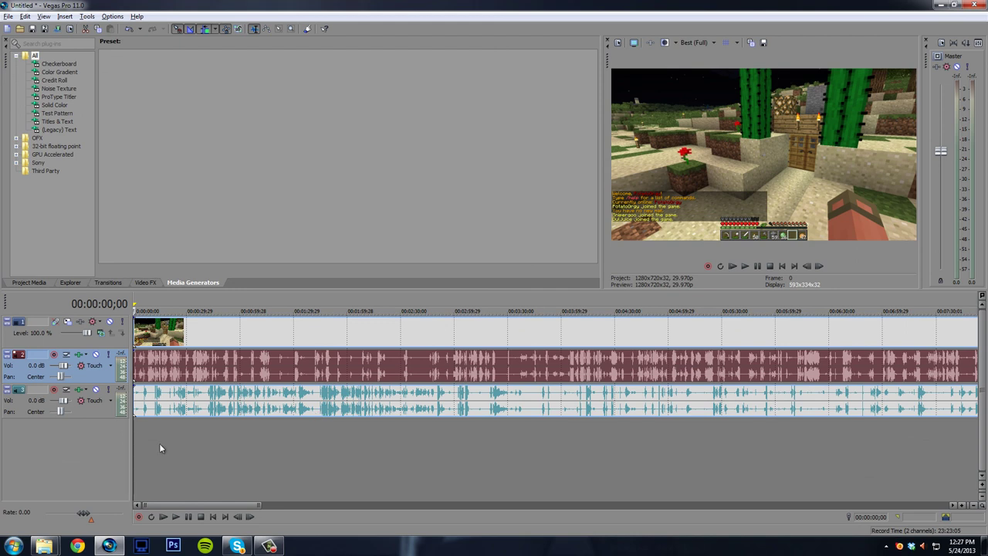
drag(164, 447, 480, 442)
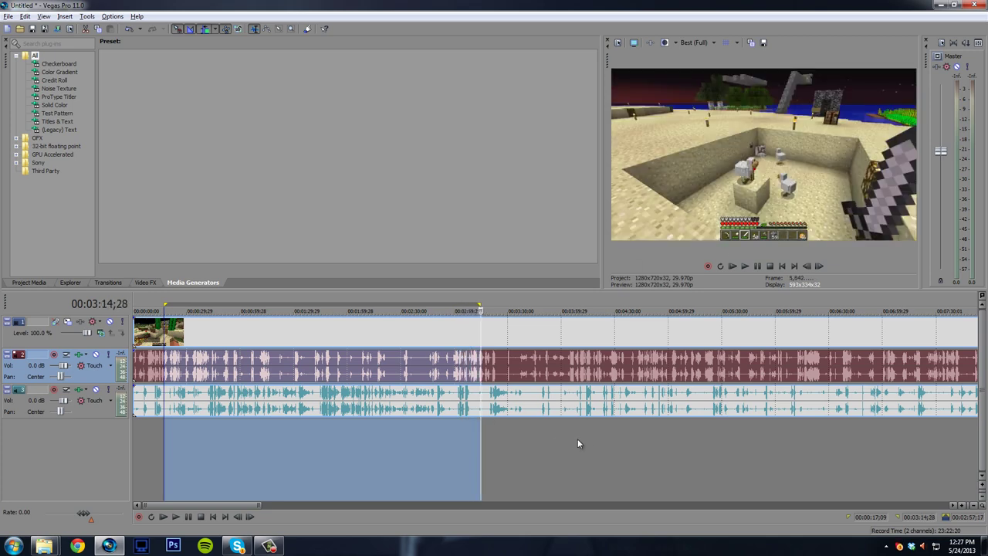
click(543, 444)
drag(409, 440, 304, 439)
click(307, 439)
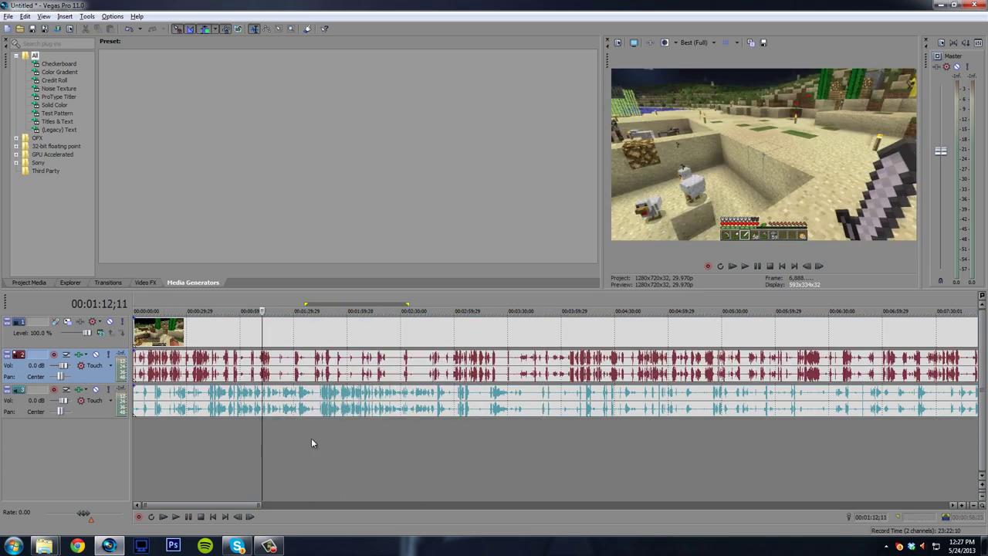
Play the clip from about 00:03:12, stop at about 00:03:16;22, and survey the whole recording on the timeline.
click(476, 445)
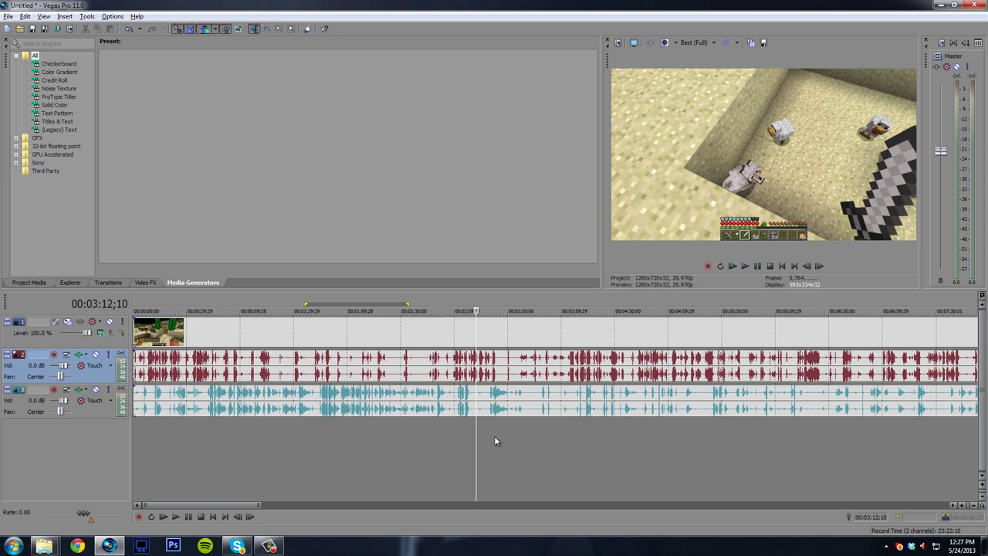
key(space)
scroll(494, 435, up, 5)
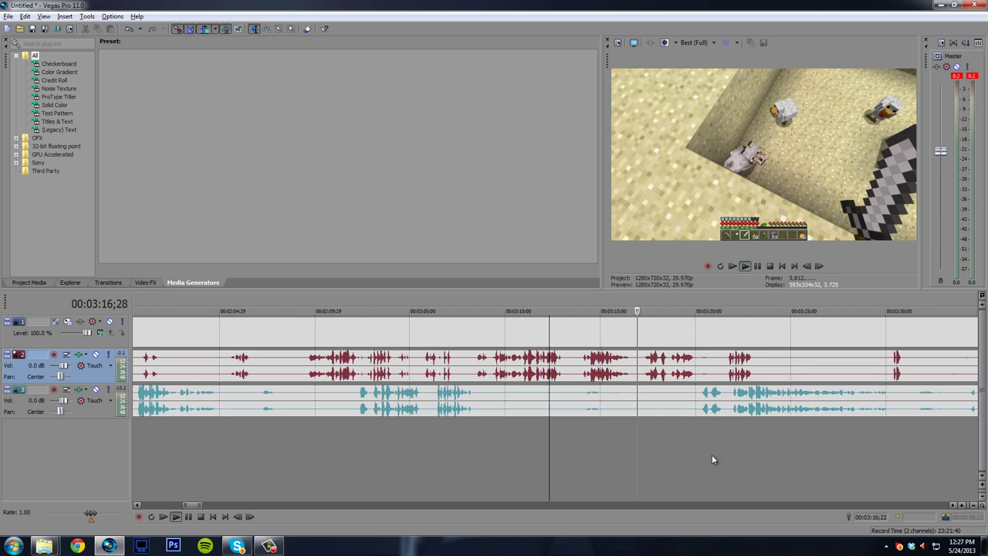
click(638, 418)
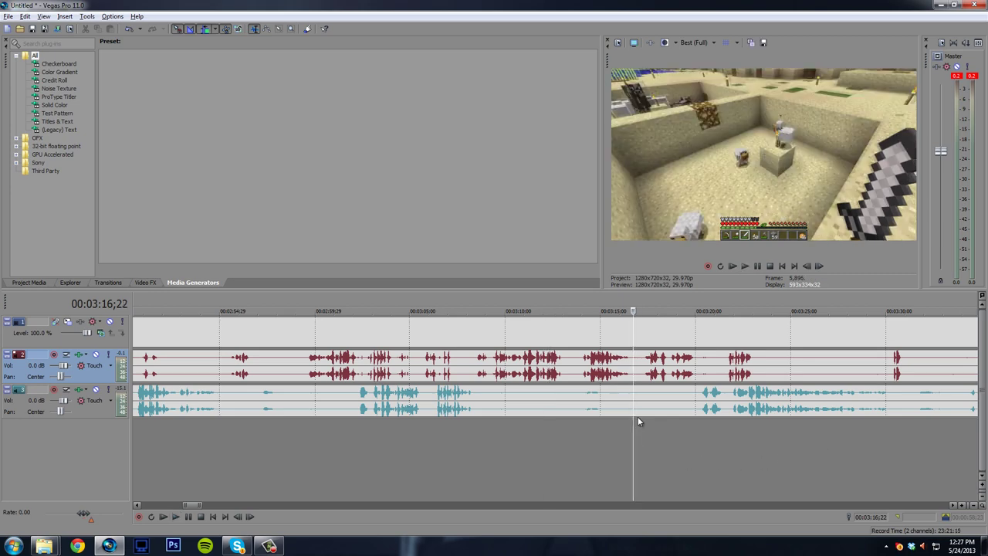
scroll(665, 466, down, 15)
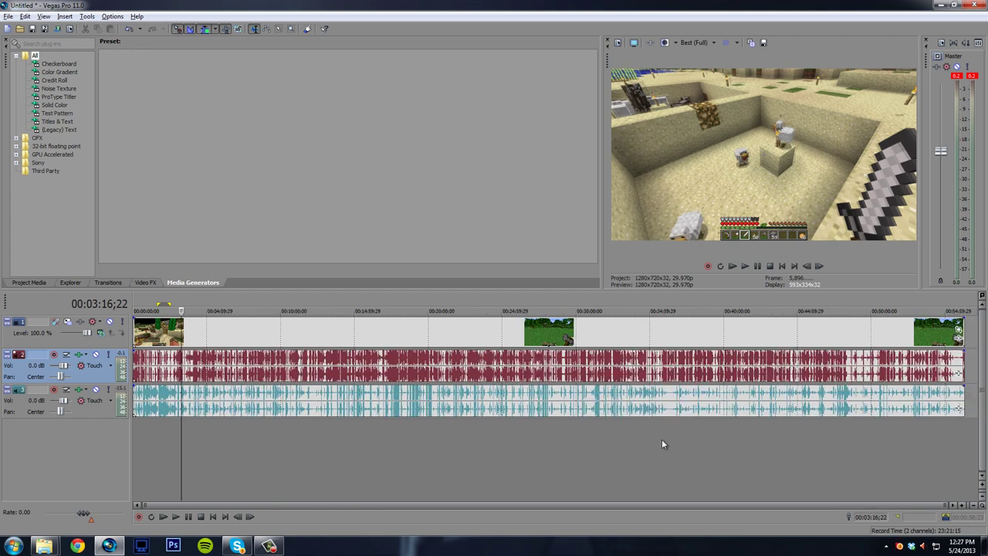
scroll(660, 444, up, 3)
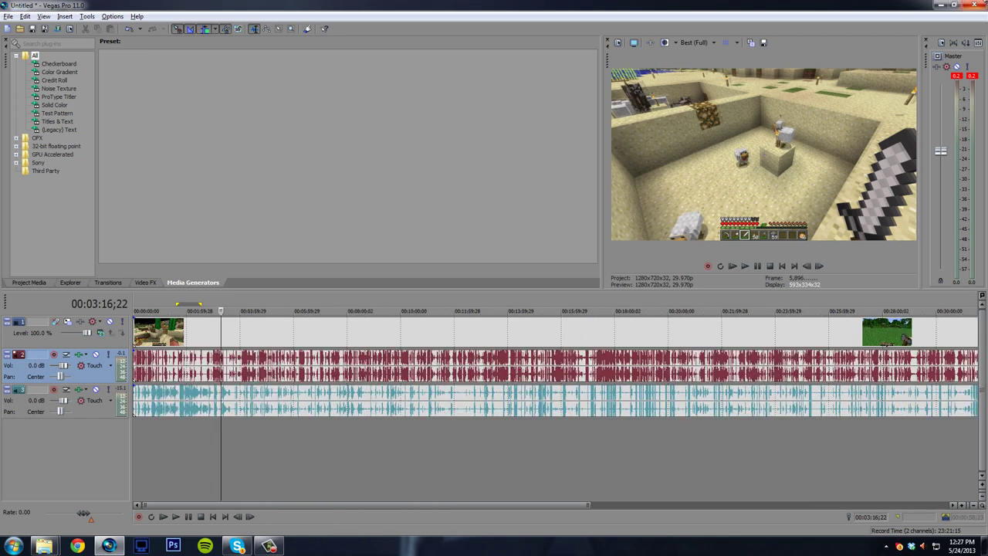
Close Vegas Pro without saving the project, check the details of the MultiMCLauncher 20-53-38-599 video, and return to Fraps.
click(975, 5)
click(501, 219)
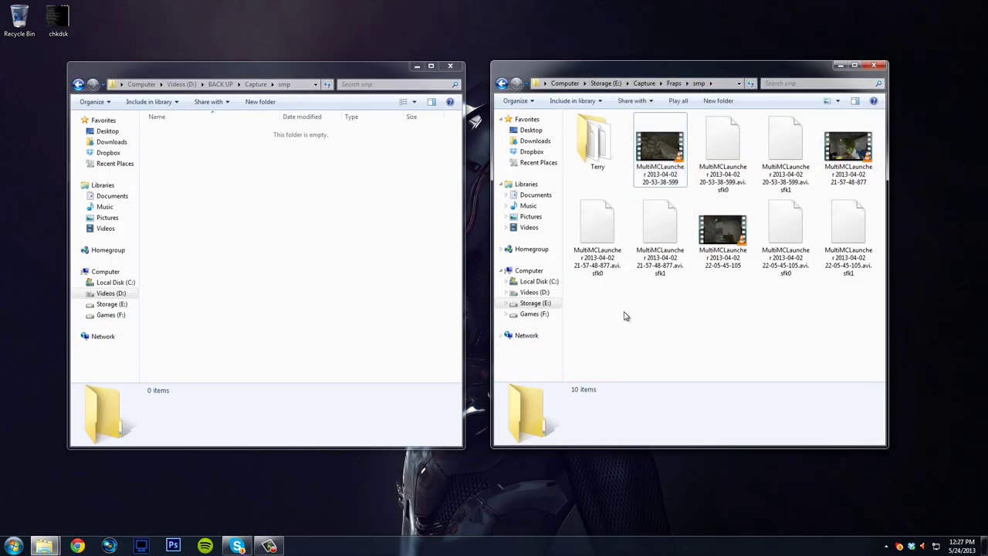
click(681, 179)
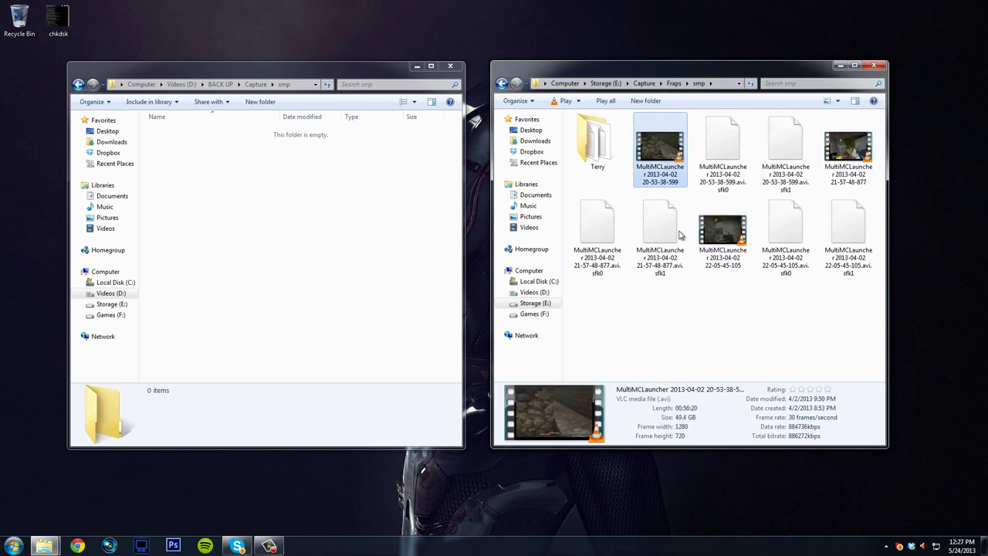
key(BackSpace)
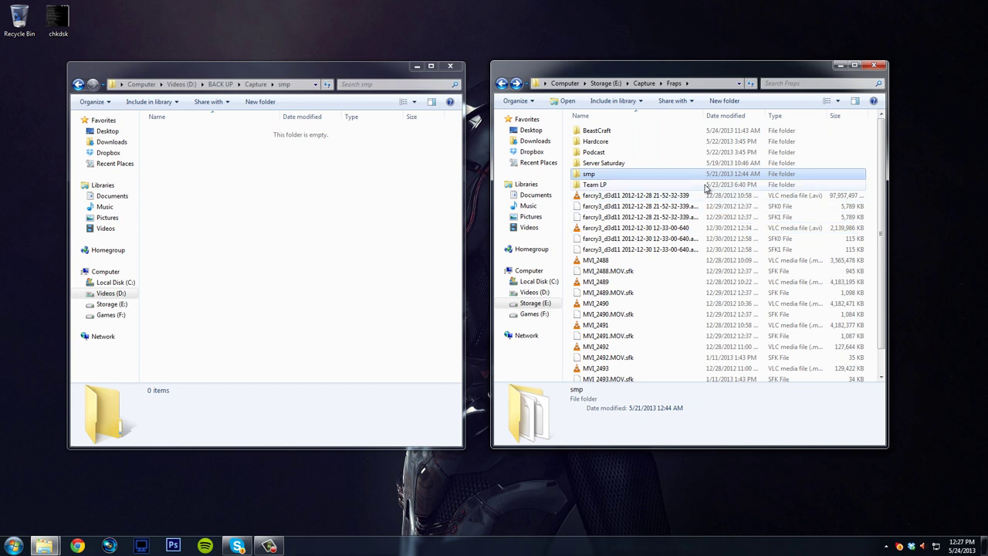
Show the computer's hard disk drives and check the space details of Storage (E:).
click(342, 205)
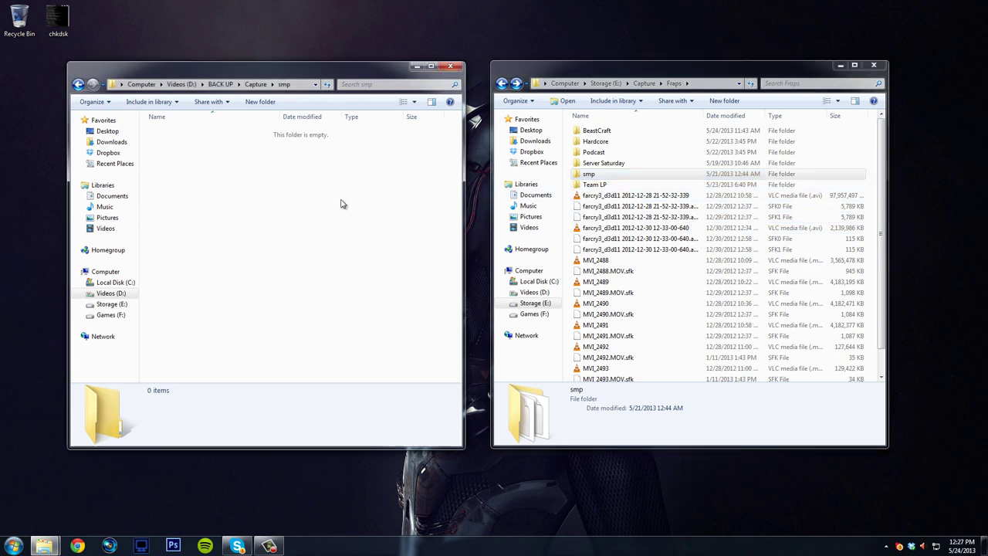
click(583, 186)
click(587, 175)
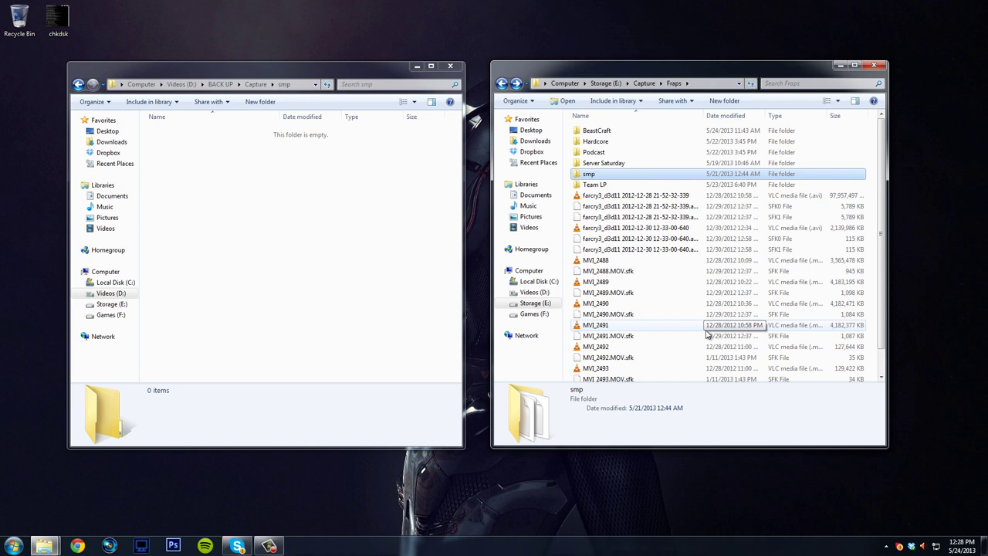
click(553, 271)
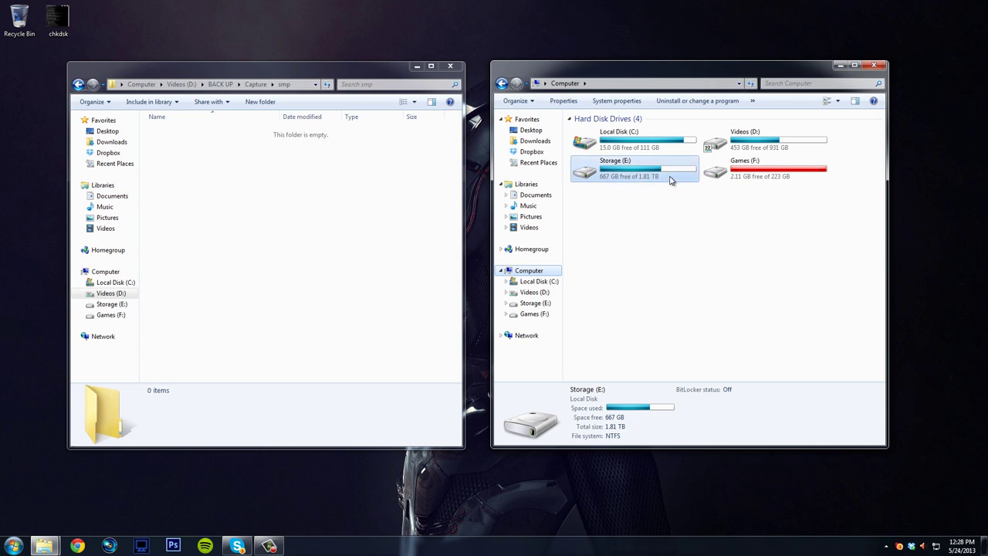
Check the Storage (E:) drive's space details, view the chkdsk image on the desktop and close it.
click(662, 203)
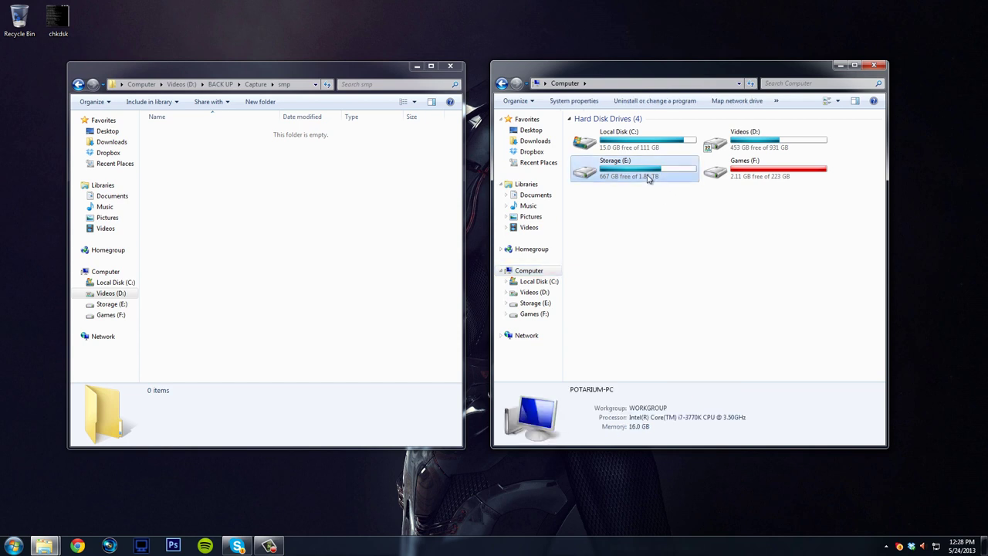
click(651, 180)
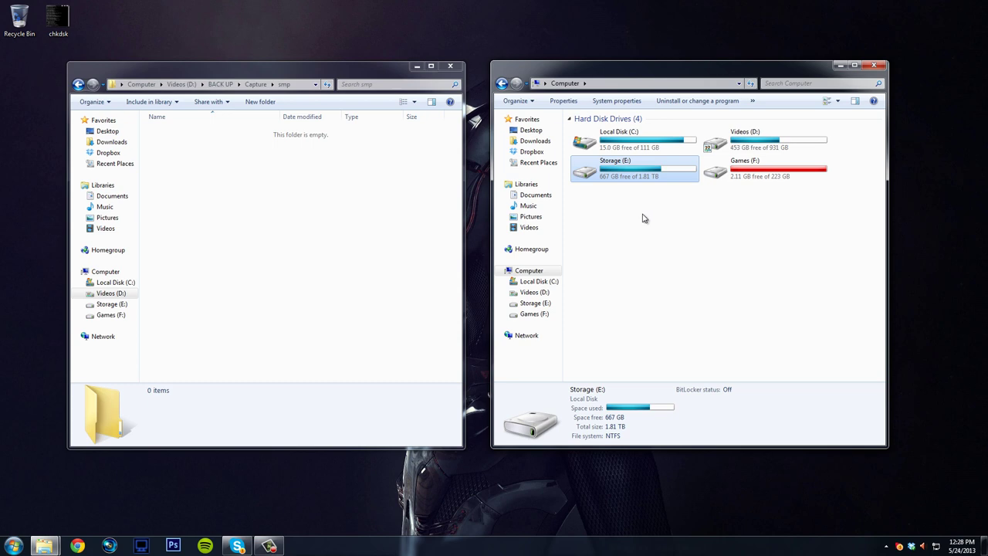
double_click(58, 19)
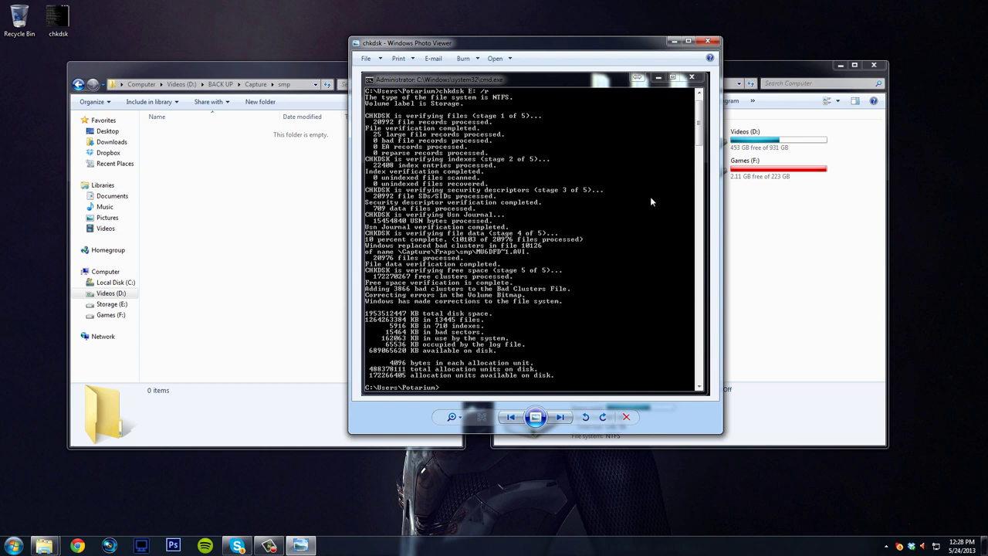
click(711, 41)
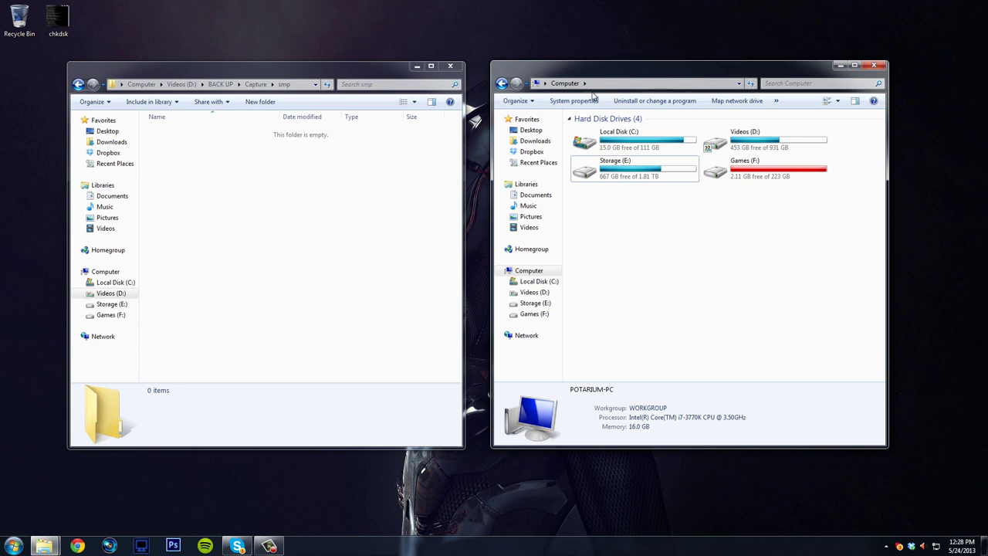
Show the contents of the BACK UP folder on Videos (D:), including the size of the lp folder.
click(220, 84)
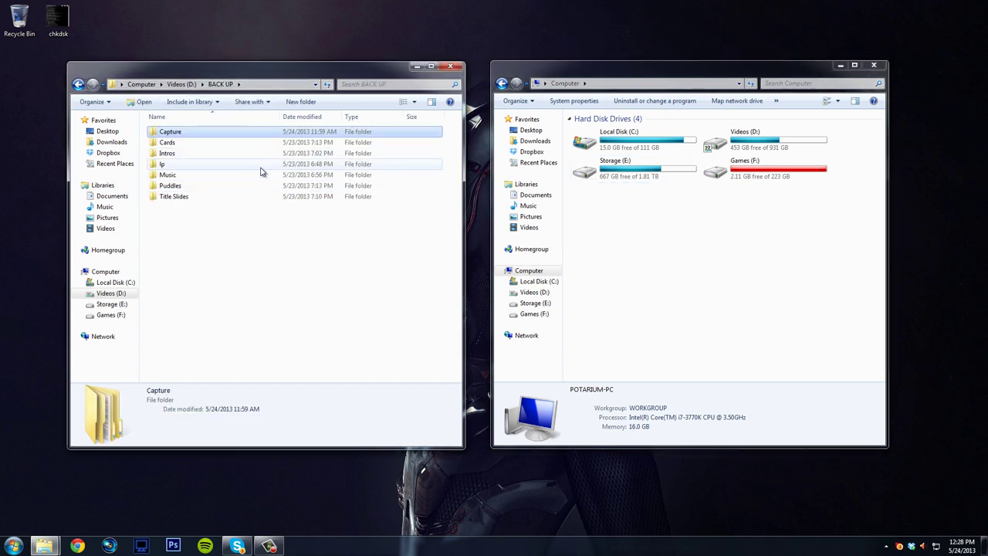
mouse_move(261, 172)
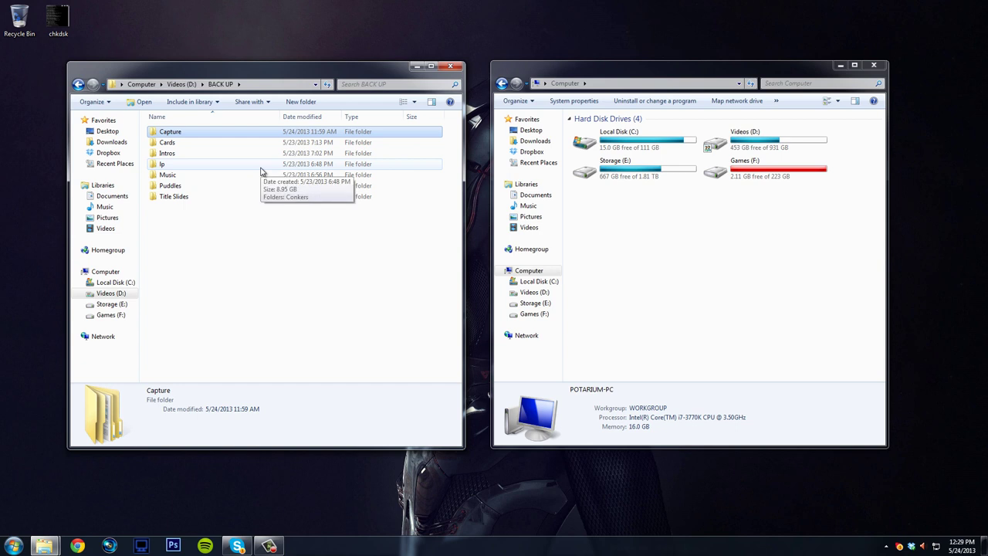
click(333, 283)
click(674, 276)
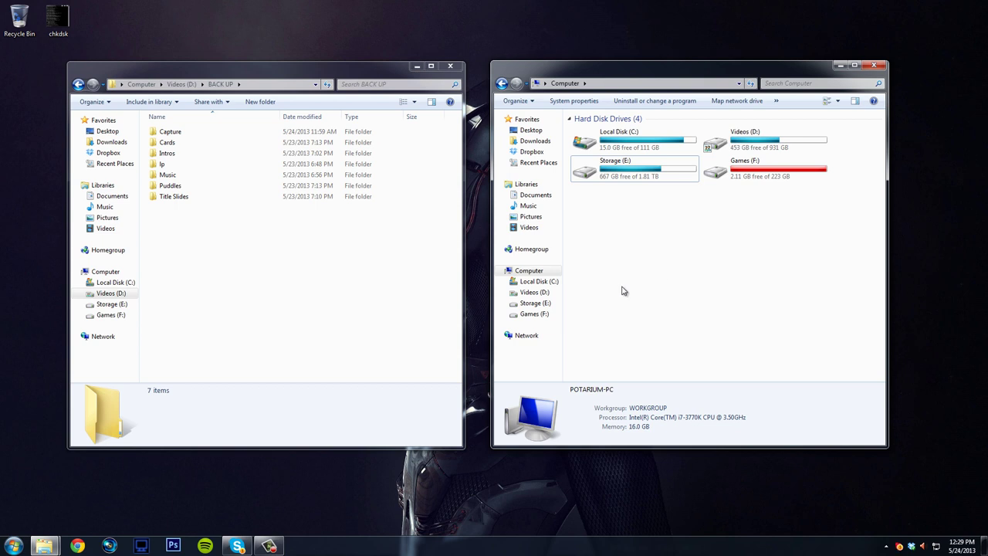
Open the Vegas folder on Storage (E:) and look over its folders and project files.
double_click(609, 175)
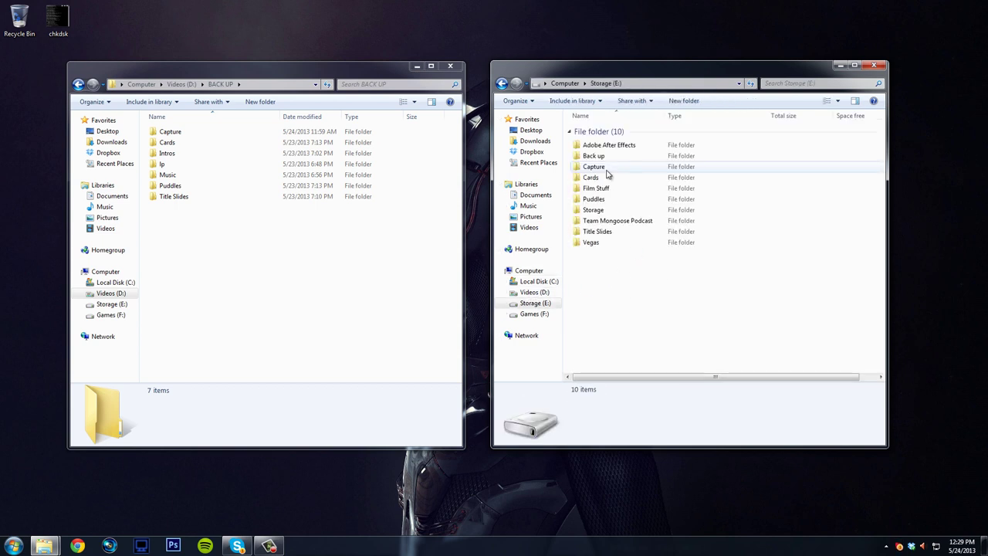
click(634, 243)
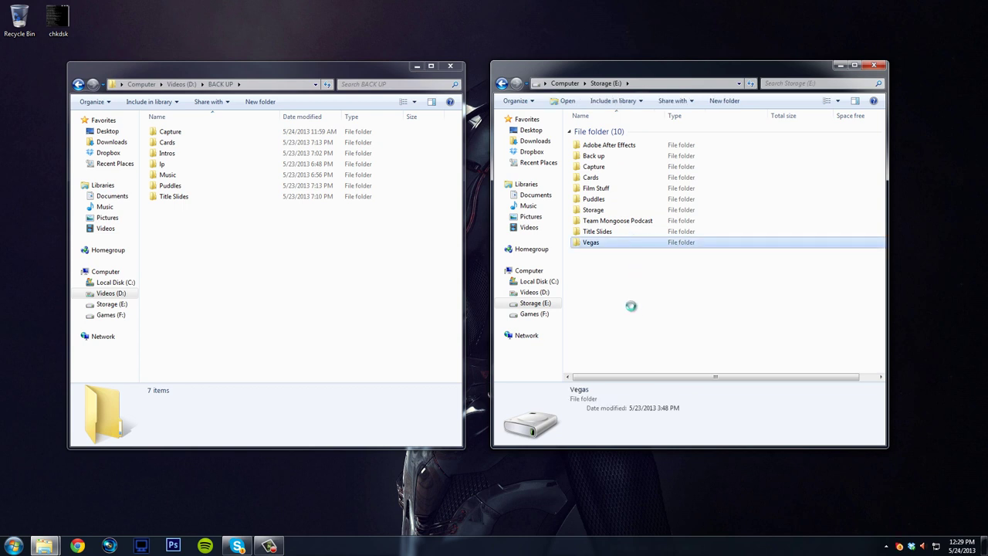
double_click(633, 244)
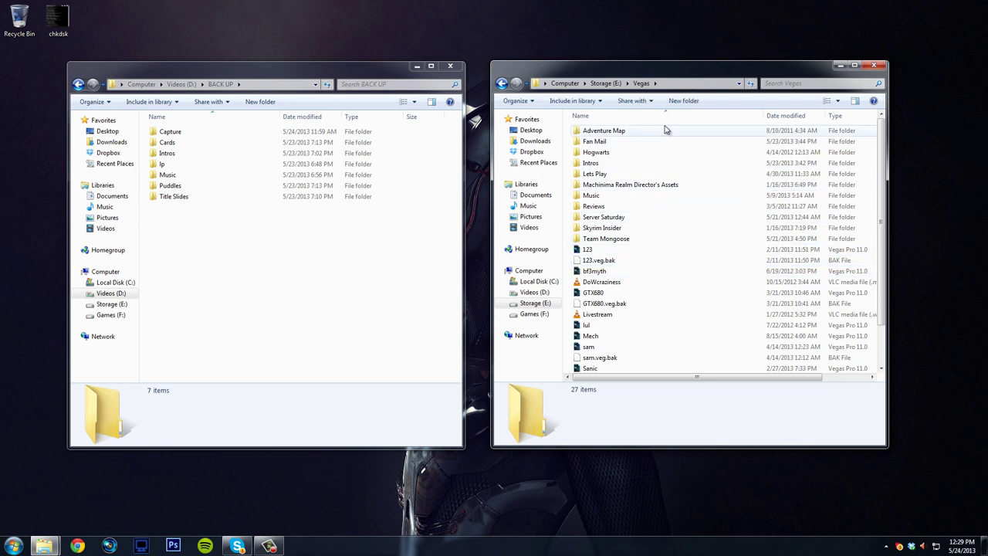
scroll(668, 263, down, 1)
scroll(670, 312, up, 1)
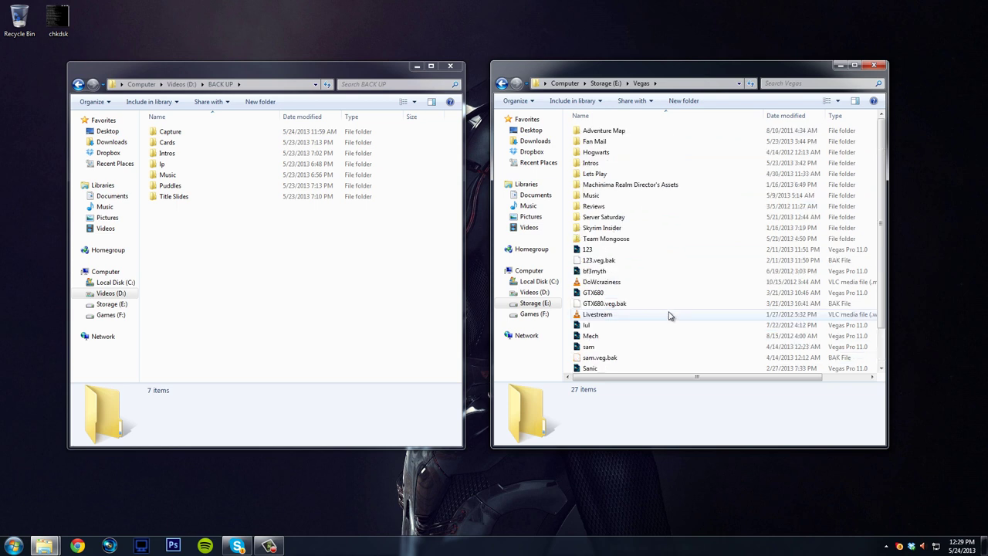
Look at the project and video files in the SMP Minecraft folder of Lets Play, and return to Lets Play.
double_click(684, 174)
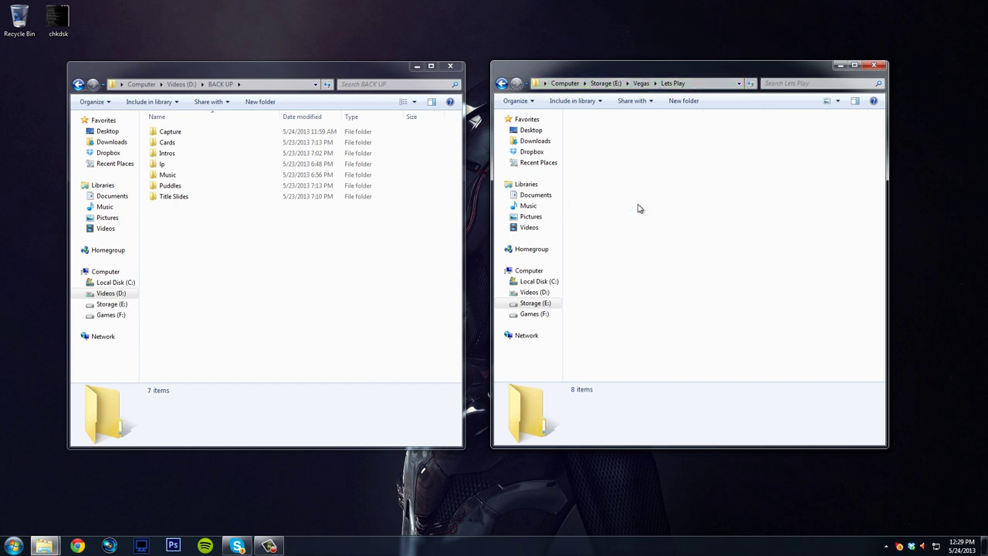
click(704, 187)
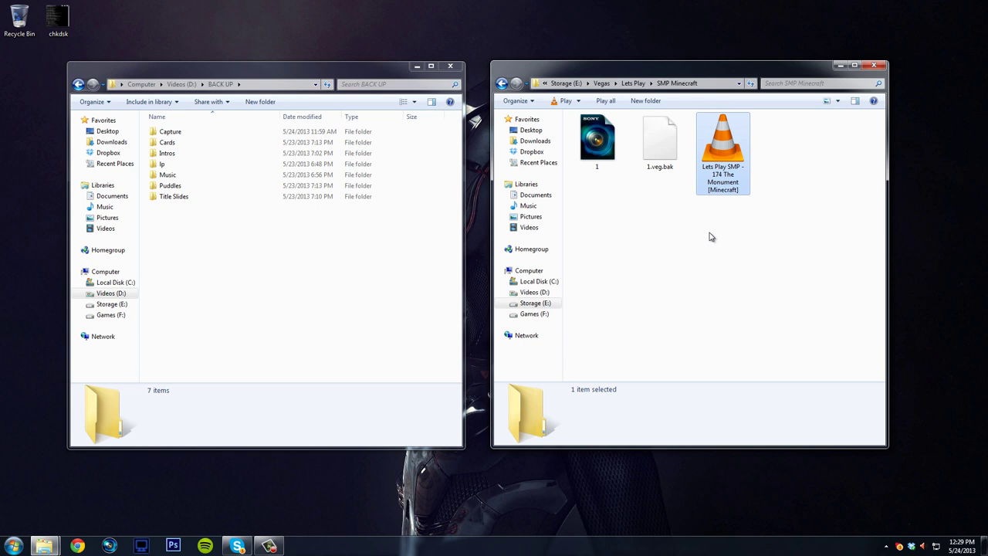
click(610, 158)
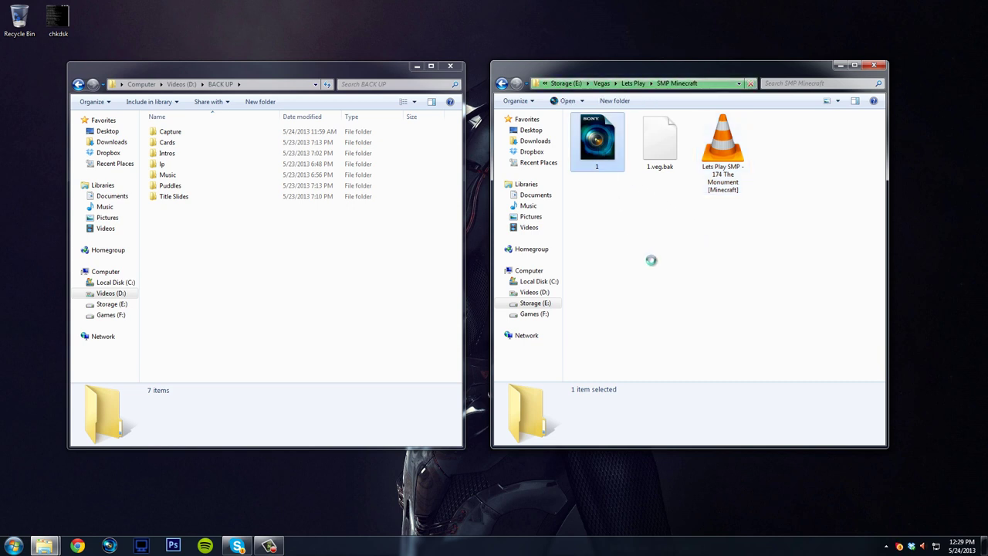
key(BackSpace)
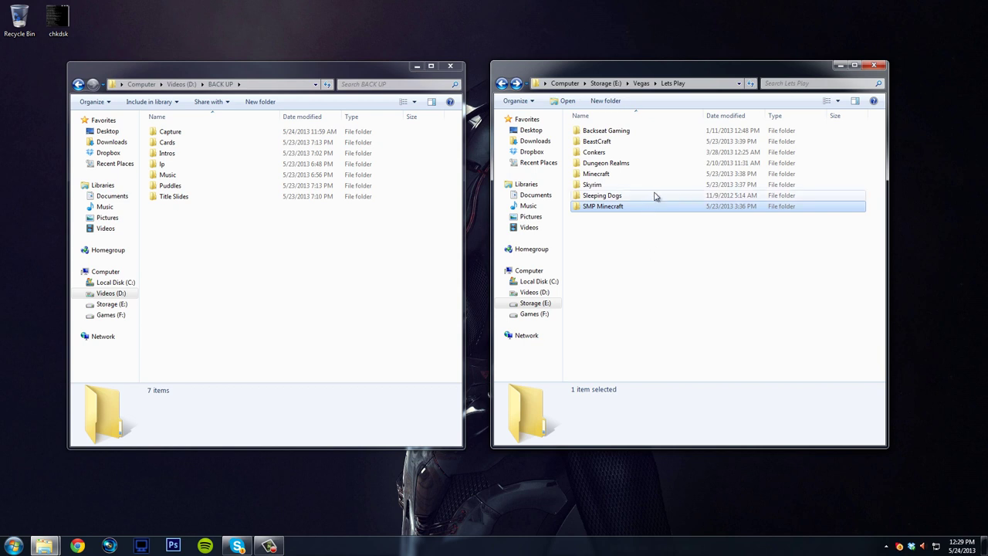
Look through the episode files in the Conkers folder and return to the Lets Play folder.
double_click(646, 152)
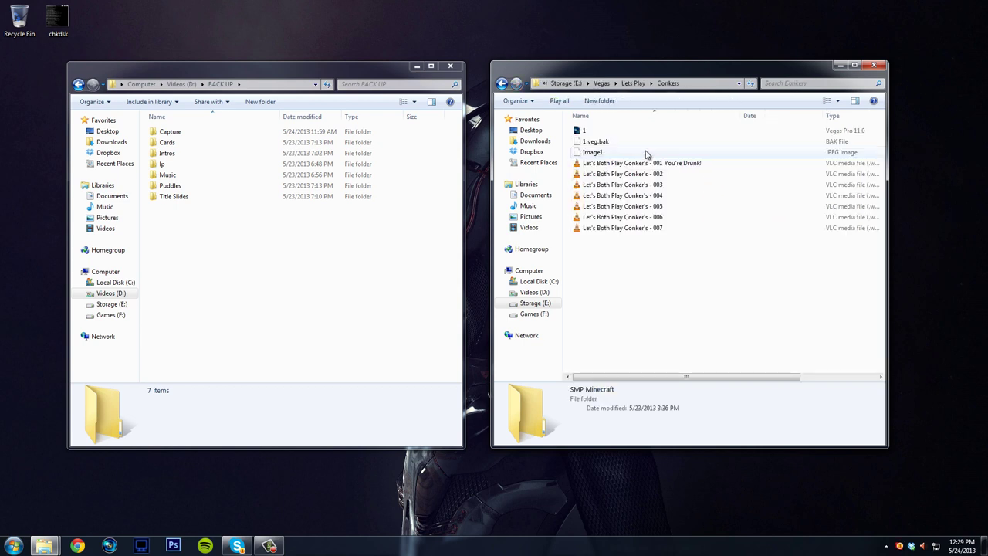
key(BackSpace)
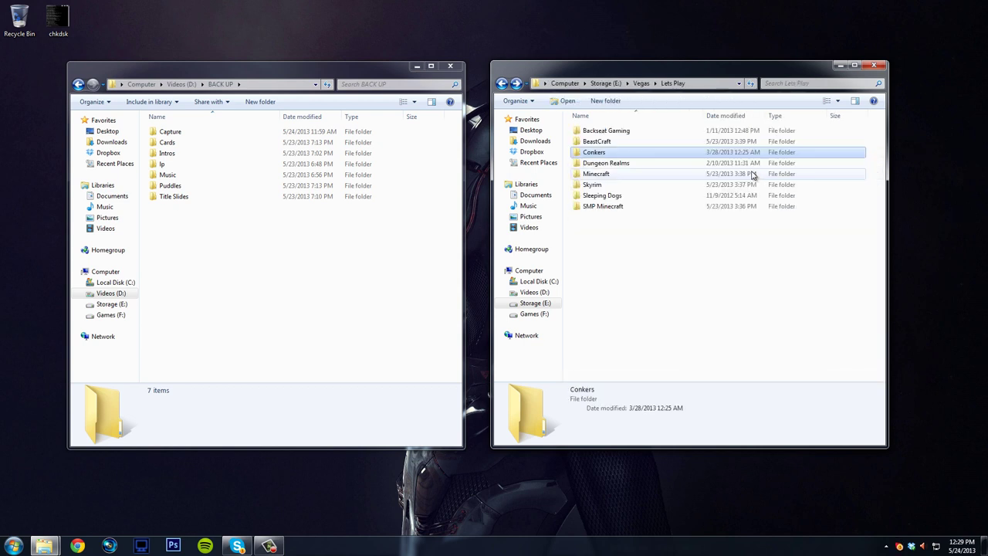
double_click(662, 152)
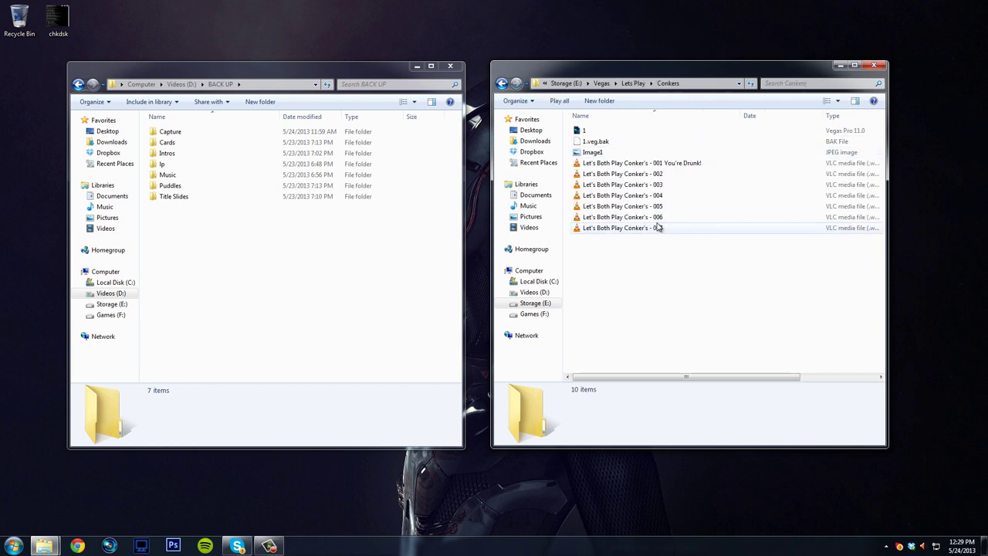
key(BackSpace)
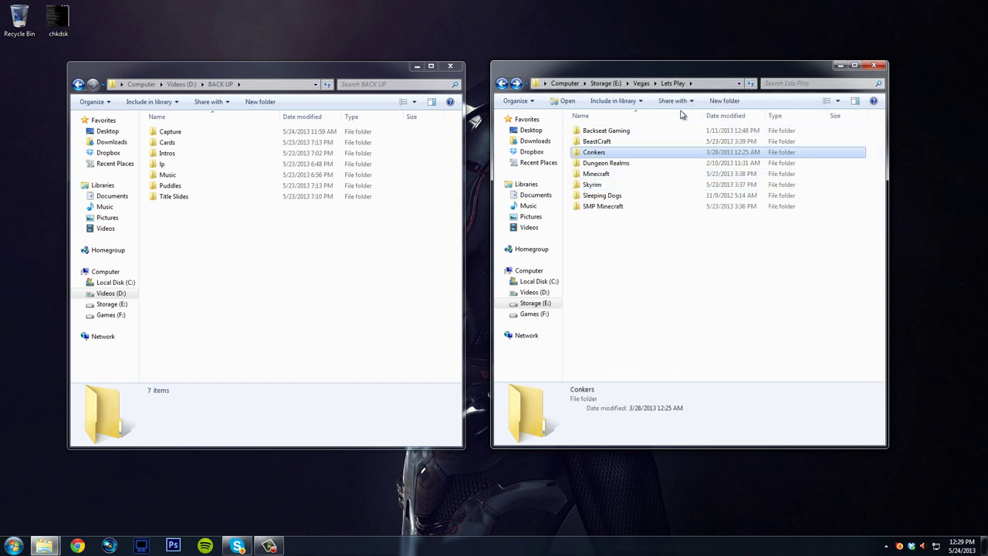
View the files in the Minecraft folder of Lets Play and go back up to the Vegas folder.
click(646, 141)
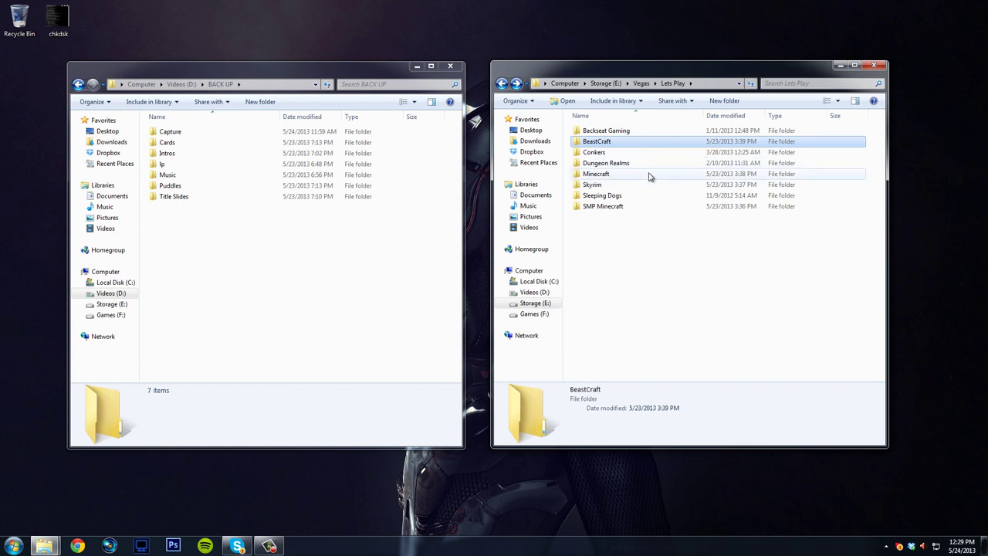
double_click(651, 175)
click(651, 176)
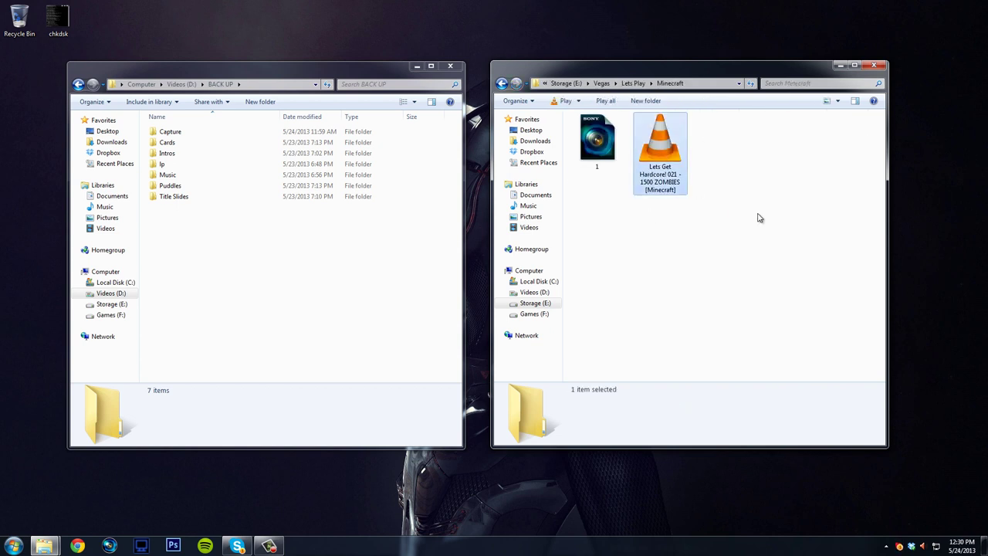
key(BackSpace)
key(BackSpace)
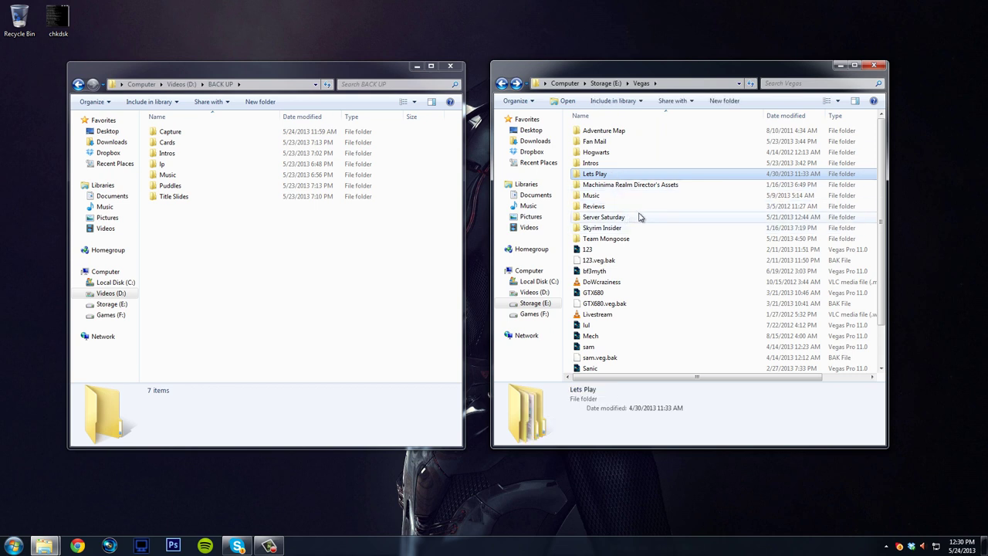
Show the Server Saturday folder's properties and place the properties window clear of the file list.
click(615, 219)
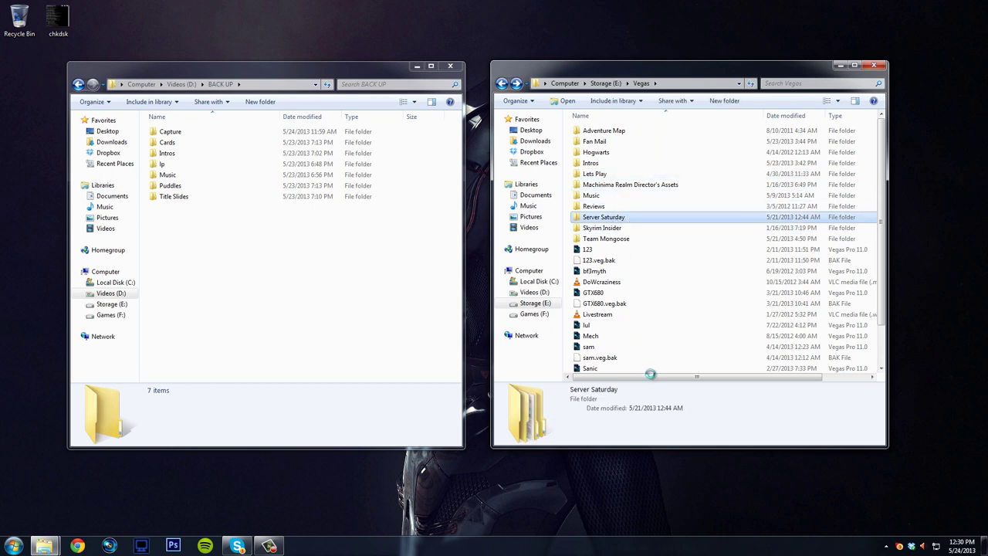
right_click(626, 217)
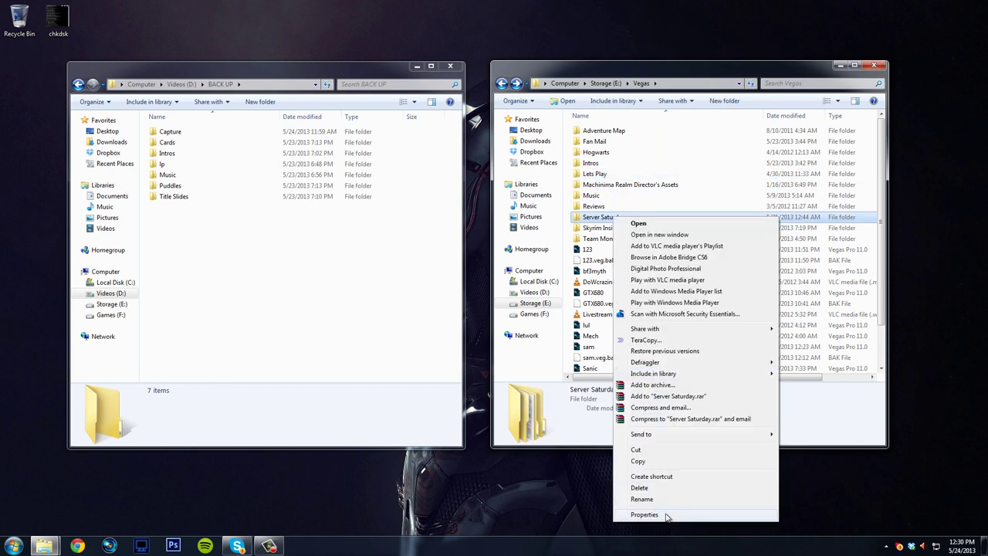
click(644, 538)
drag(716, 239, 838, 56)
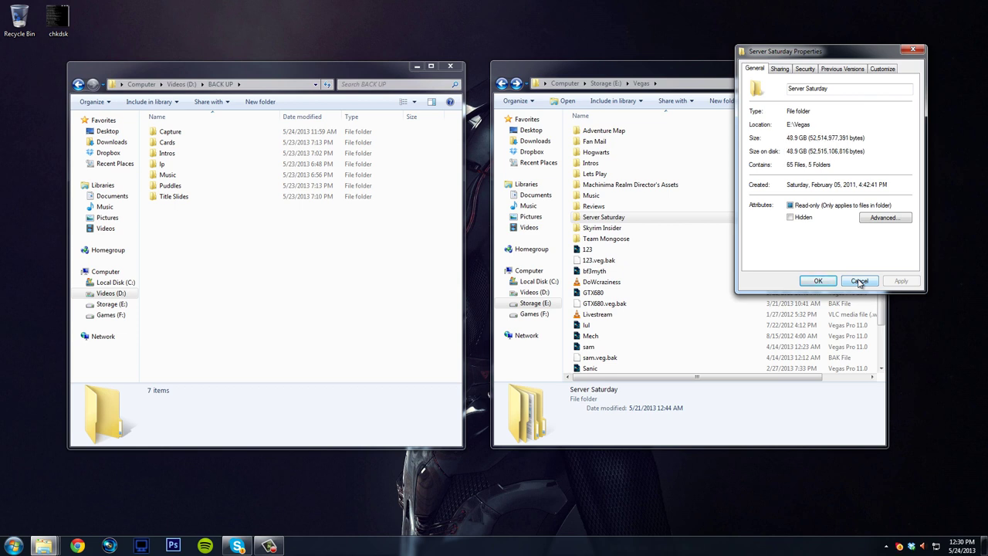
drag(876, 51, 927, 7)
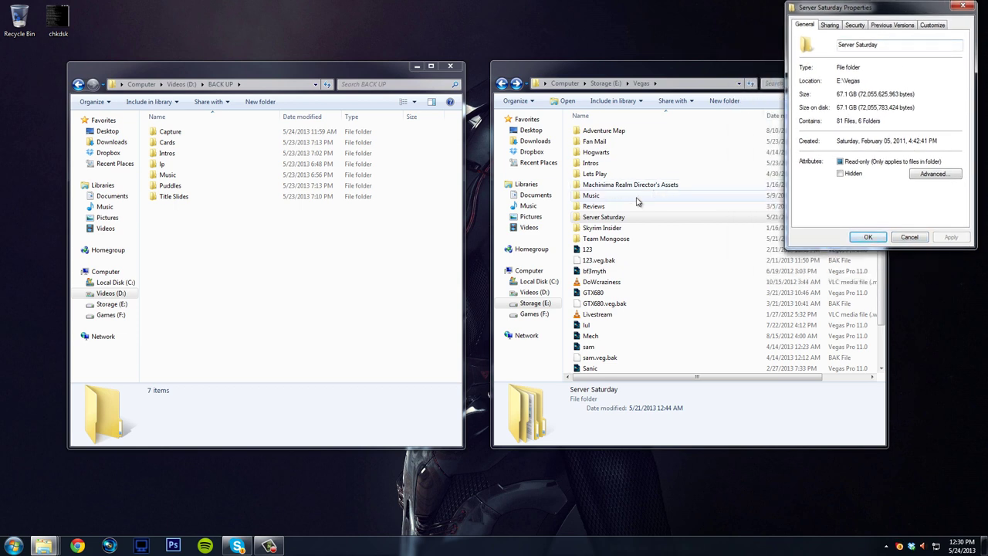
Browse the Server Saturday folder in Details view and select the Number1 video in its Season 1 folder.
double_click(604, 217)
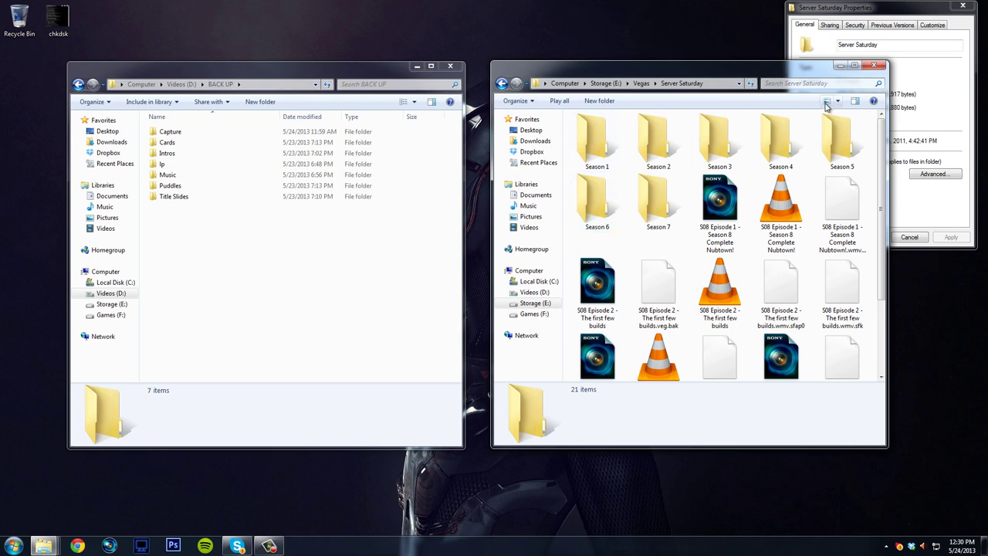
click(837, 102)
drag(840, 100, 846, 171)
click(847, 169)
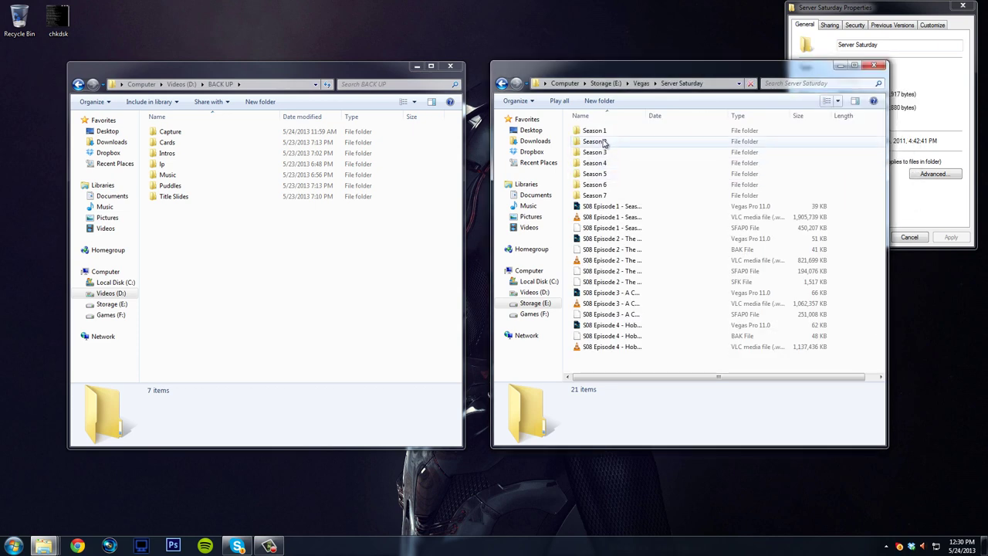
double_click(609, 132)
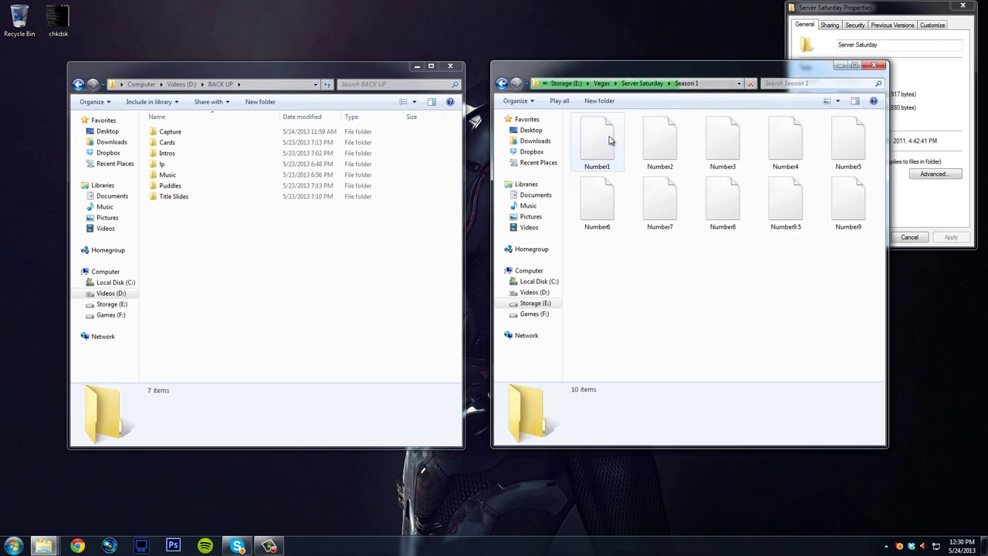
click(602, 150)
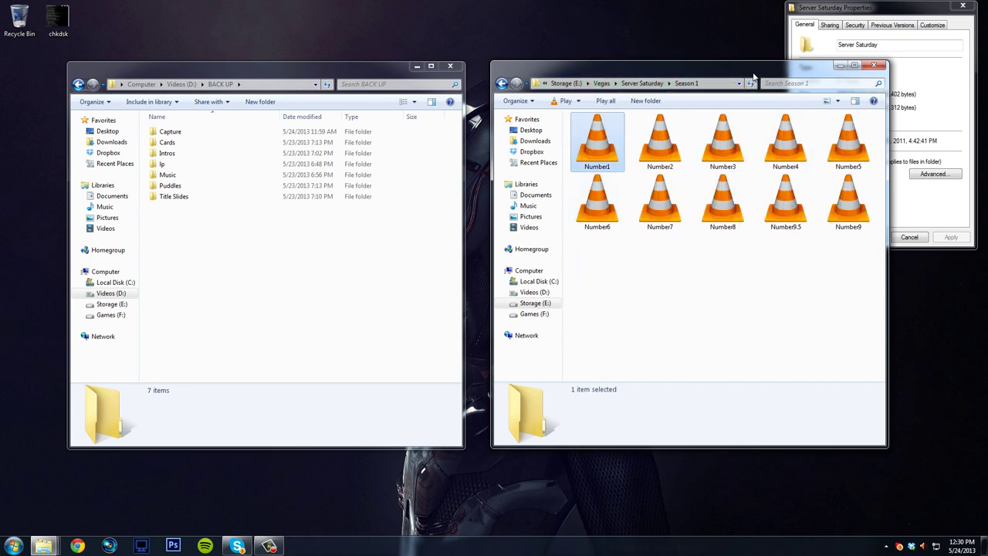
Uncover and read the Server Saturday folder's total size, close its properties and return to the Vegas folder.
drag(756, 78, 714, 75)
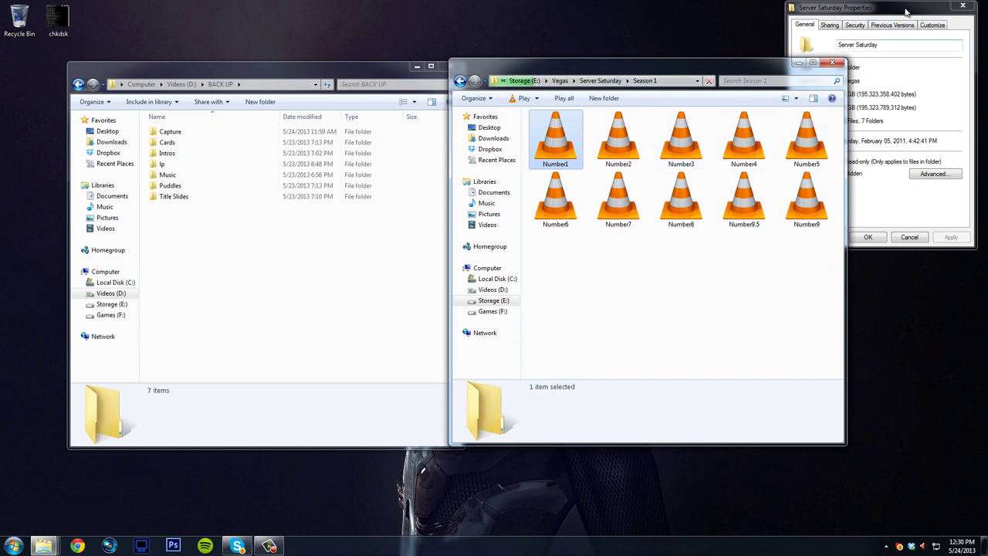
click(875, 93)
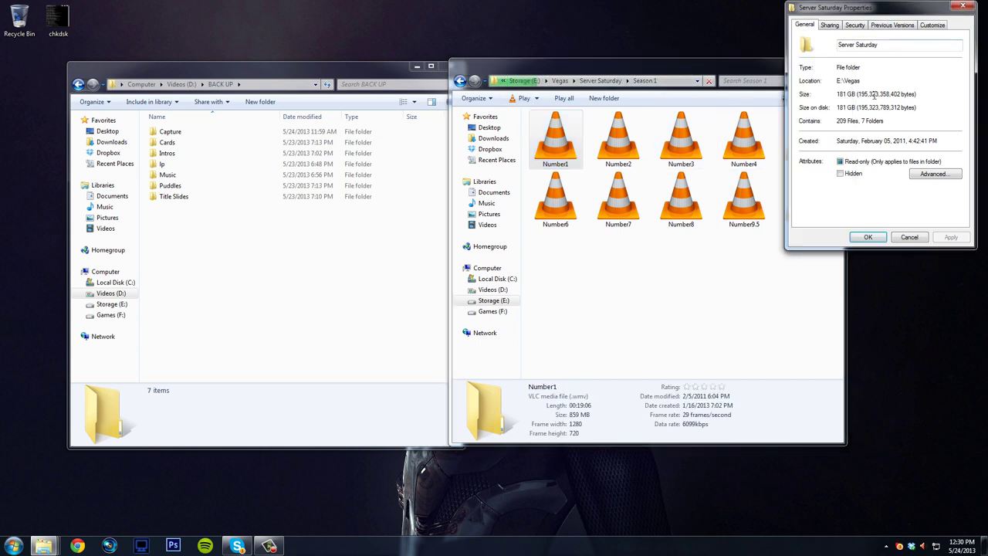
click(911, 238)
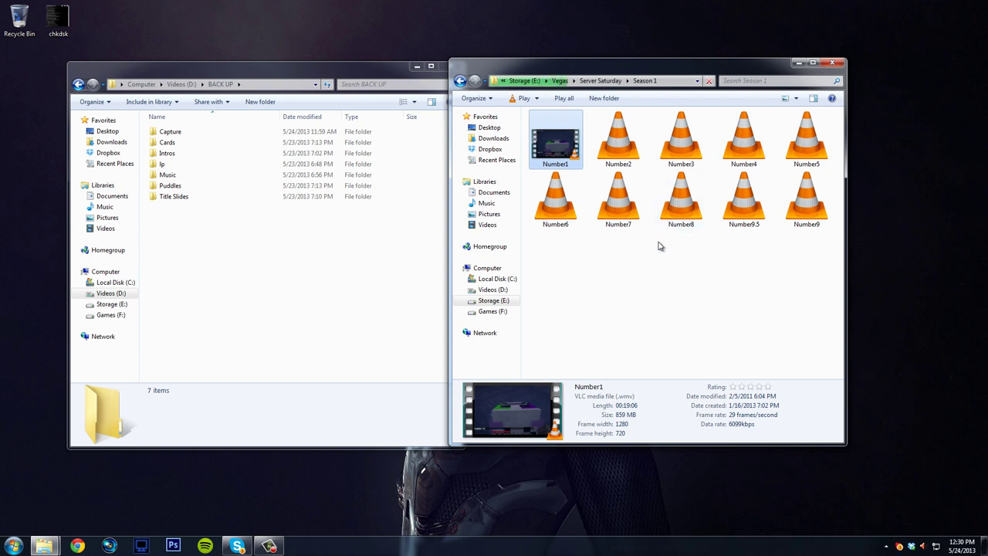
key(BackSpace)
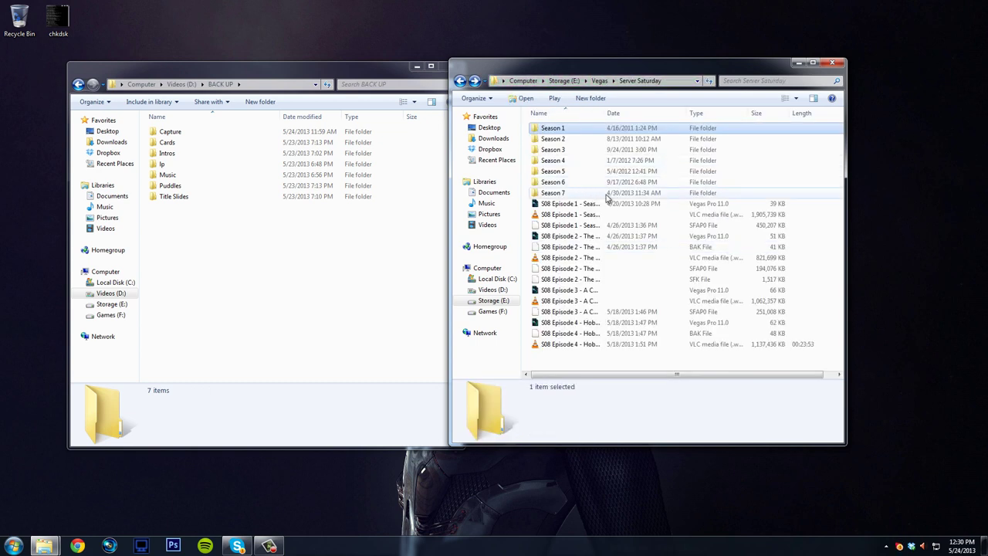
key(BackSpace)
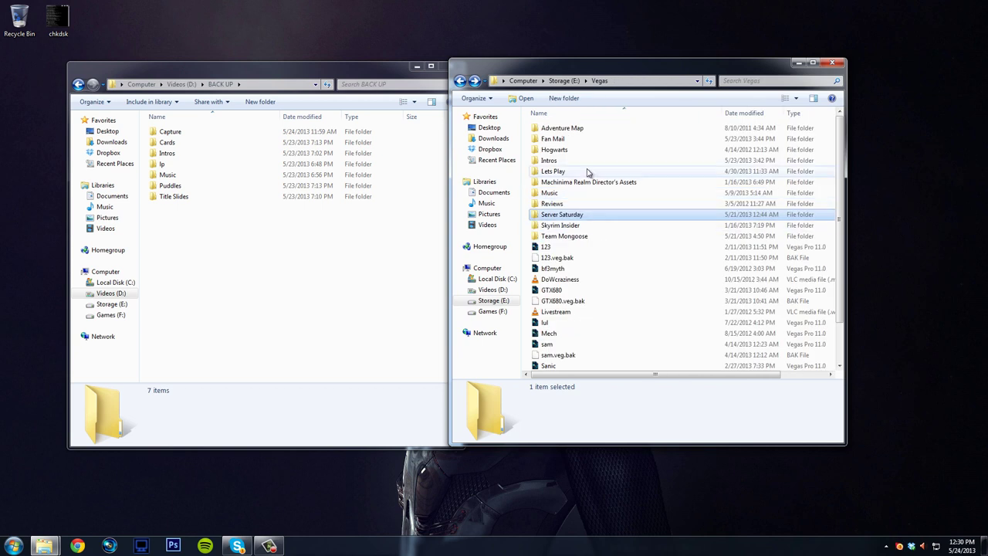
Look through the files in the Hogwarts folder and return to the Vegas folder.
click(567, 152)
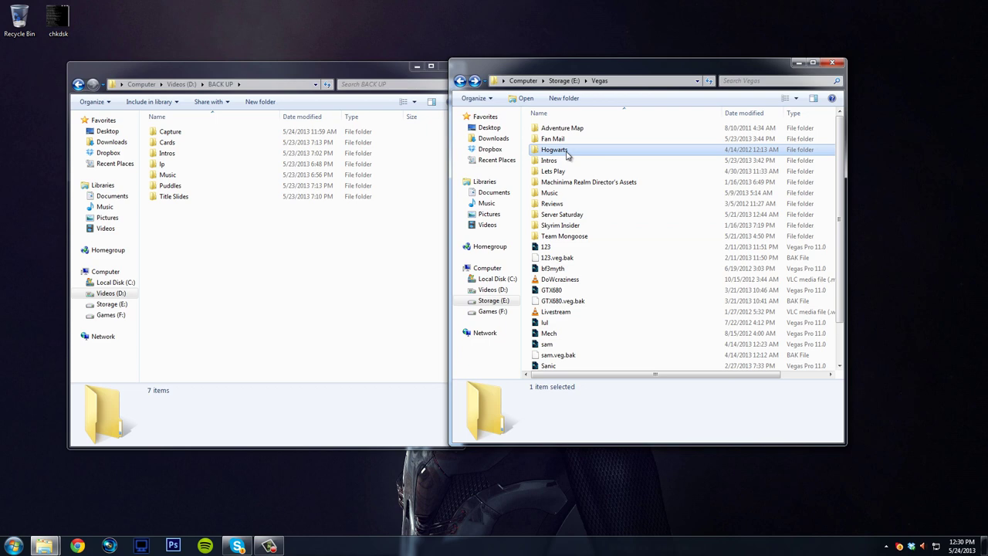
double_click(568, 152)
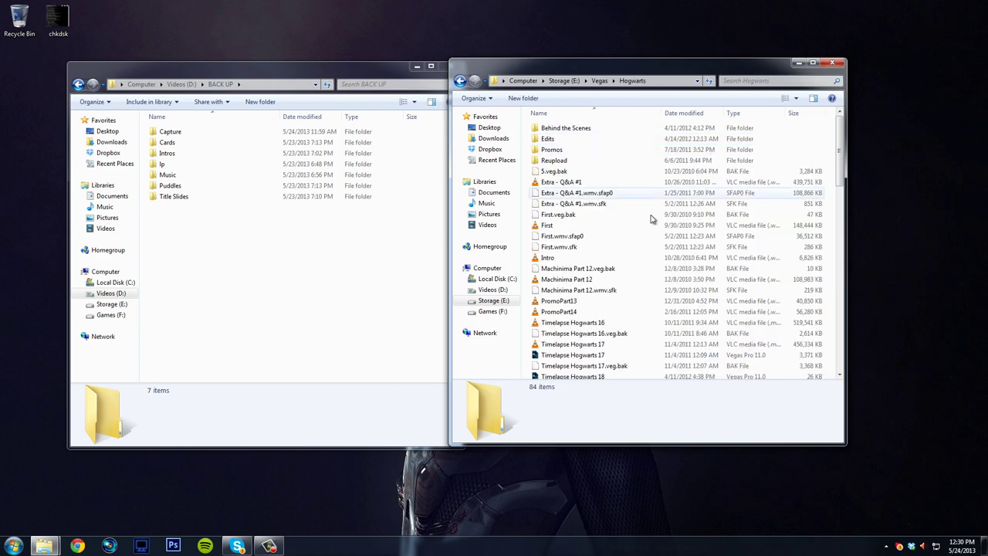
scroll(641, 232, down, 12)
scroll(649, 262, up, 10)
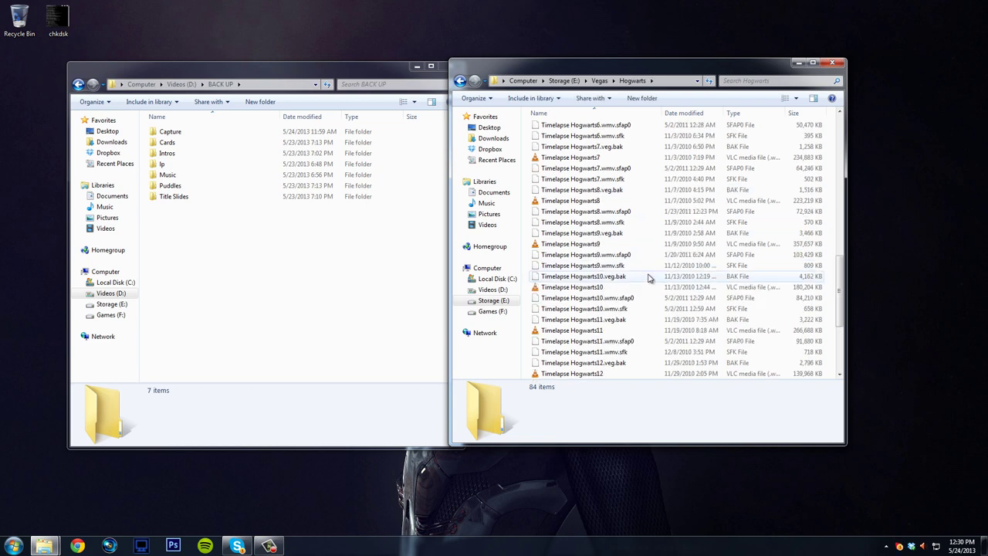
key(BackSpace)
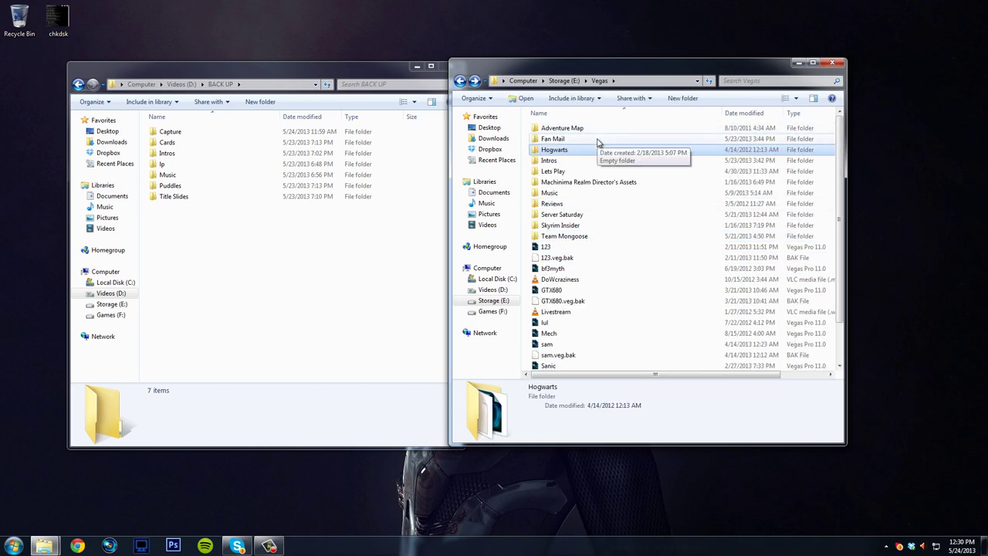
View the Music folder's contents, select the Elder Scrolls V Skyrim soundtrack folder in it, and go back up to the Vegas folder.
click(593, 193)
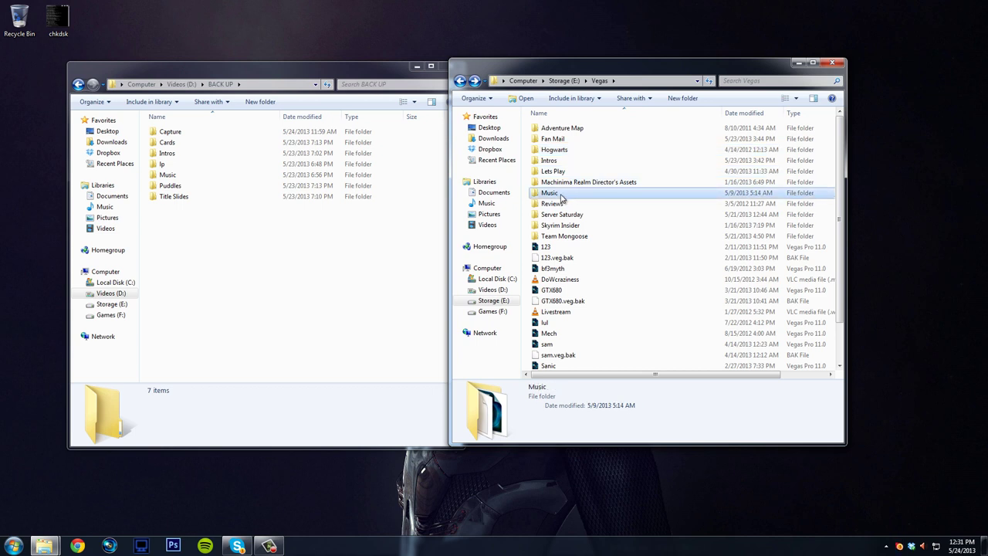
double_click(561, 194)
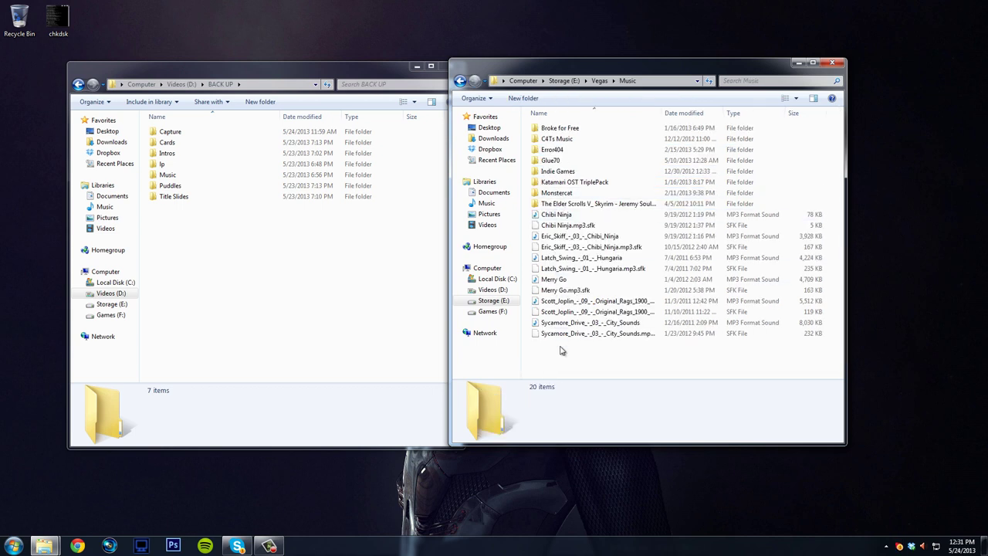
drag(562, 350, 565, 205)
click(565, 205)
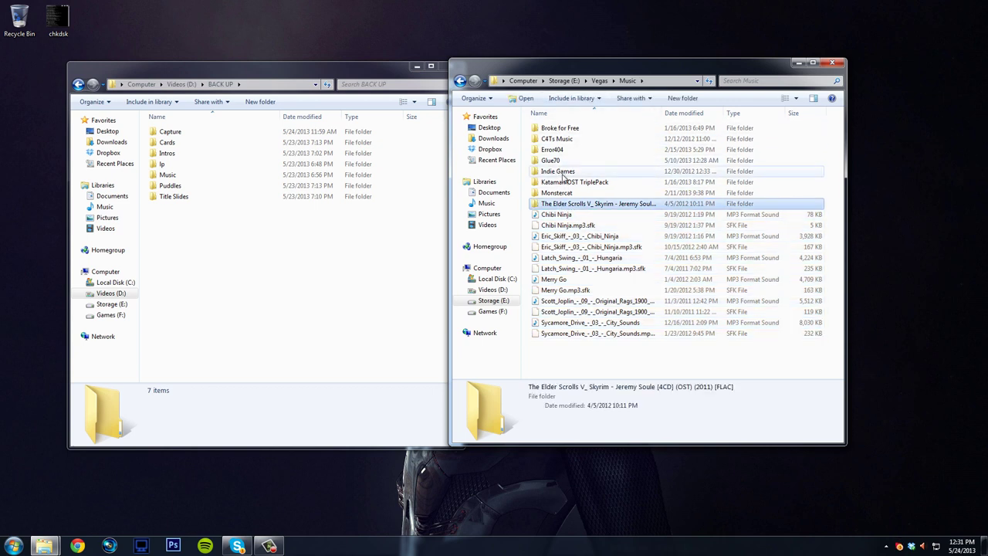
key(BackSpace)
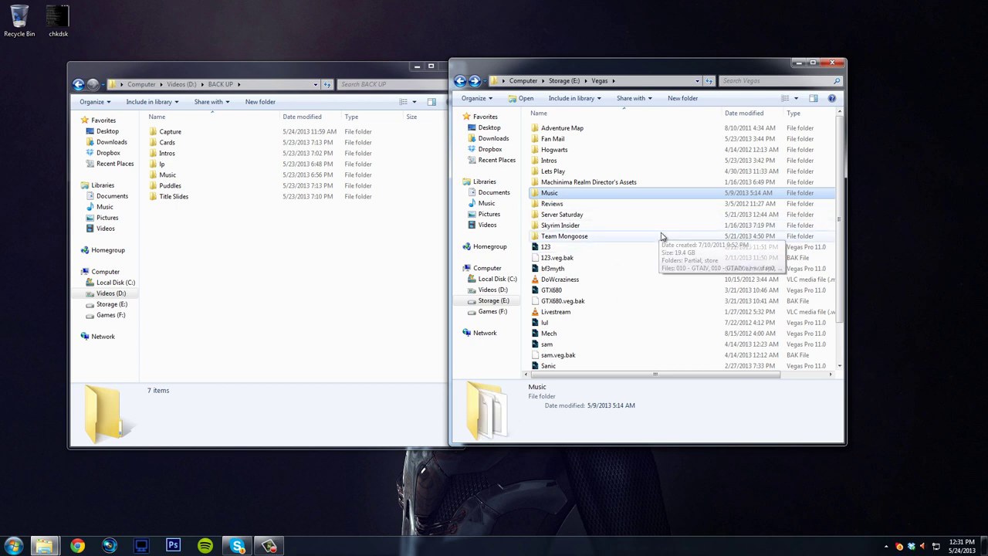
Open the Team Mongoose folder, move its window clear of the BACK UP window and go back up to Storage (E:) with nothing selected.
scroll(665, 240, down, 1)
double_click(607, 213)
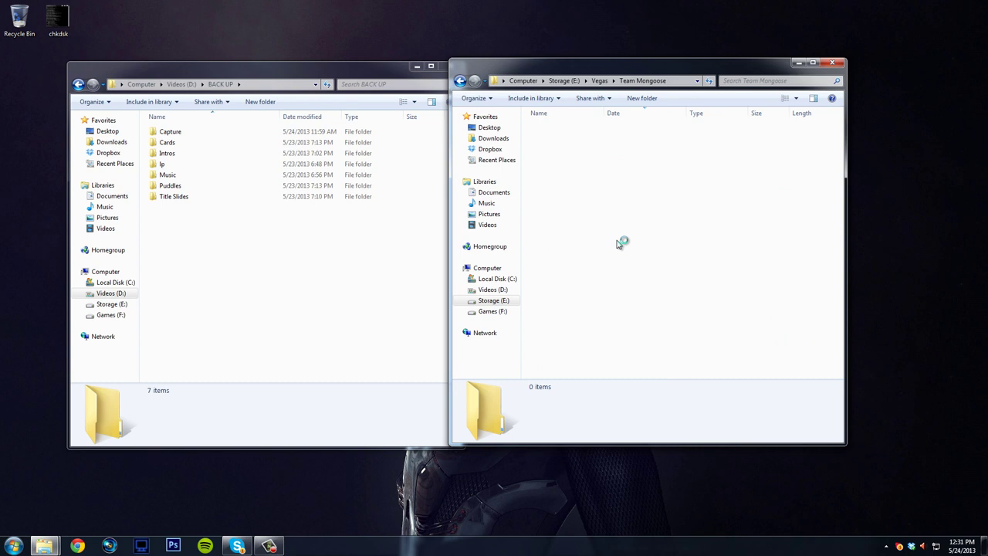
drag(654, 70, 690, 67)
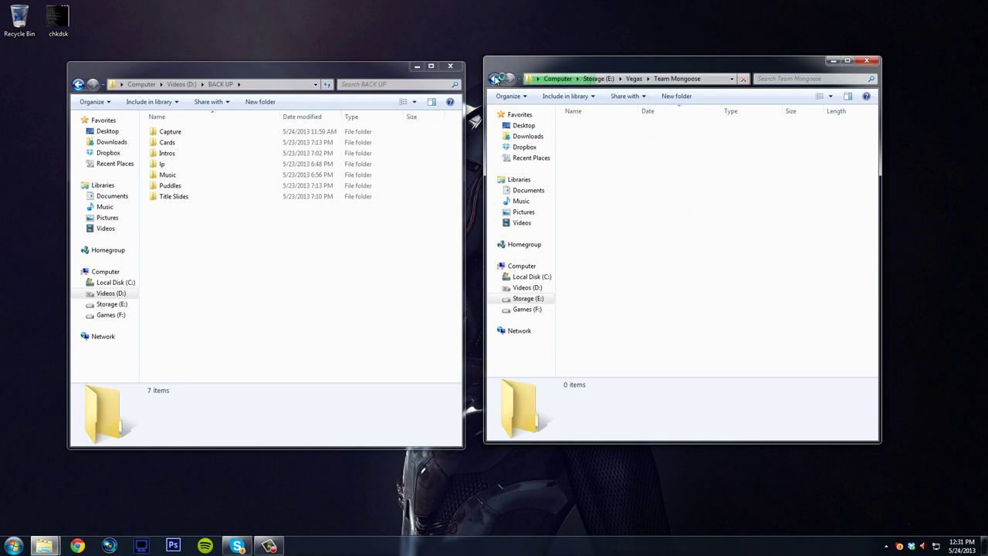
click(495, 79)
scroll(640, 243, down, 1)
key(BackSpace)
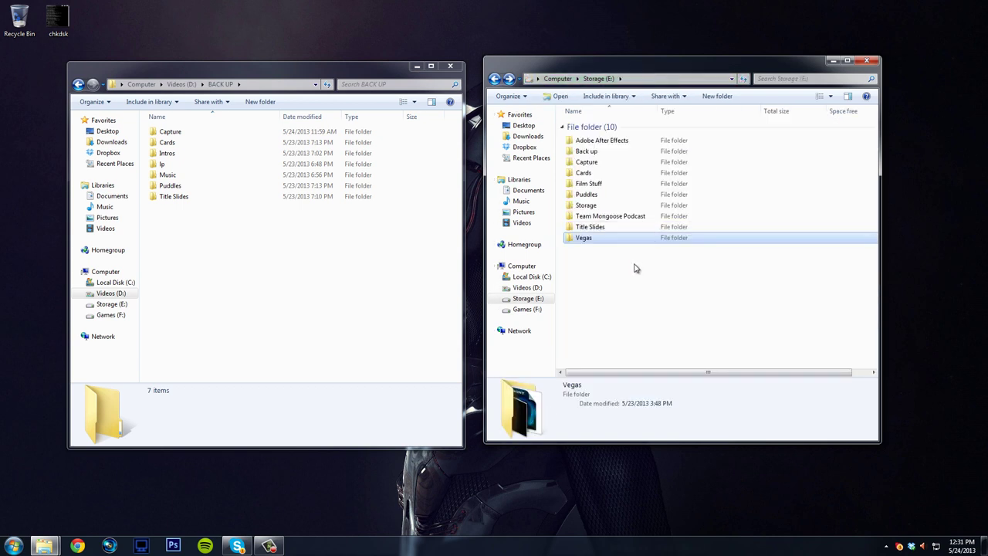
click(643, 344)
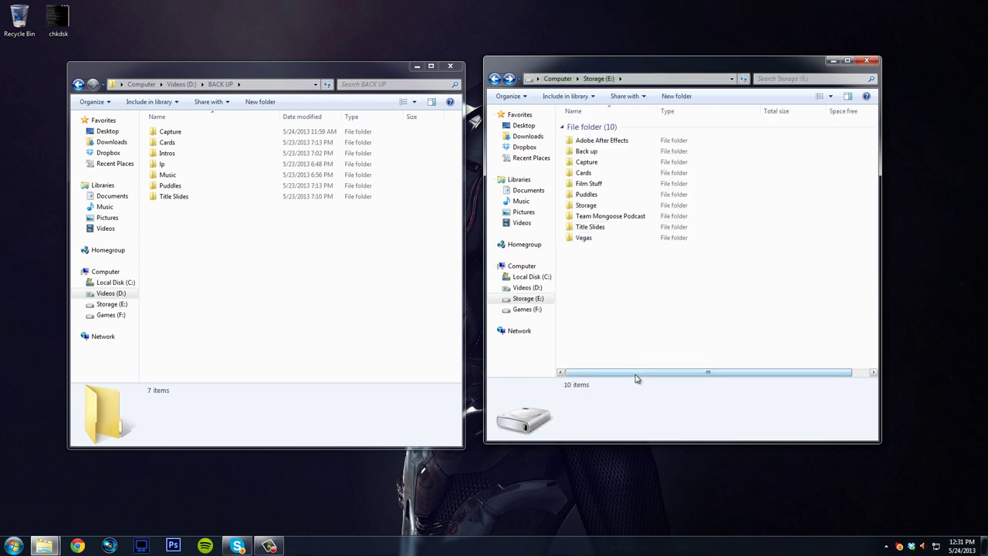
Show the computer's hard disk drives beside the BACK UP window and check the space details of Videos (D:).
click(294, 256)
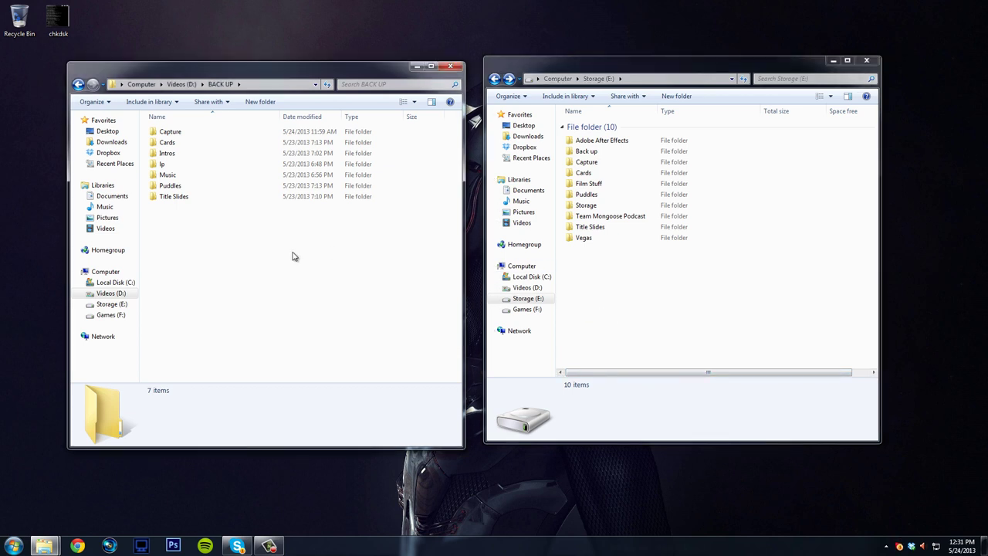
click(522, 266)
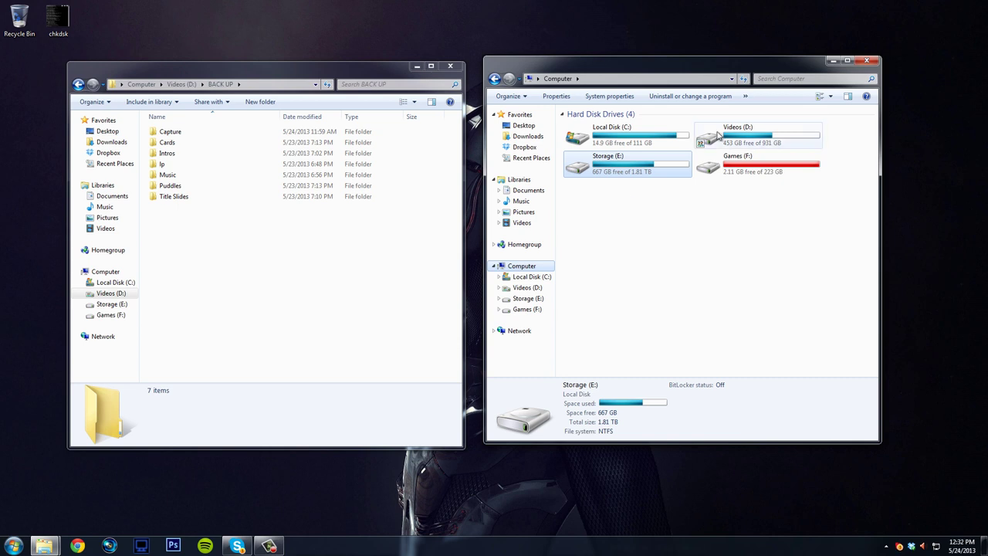
click(738, 139)
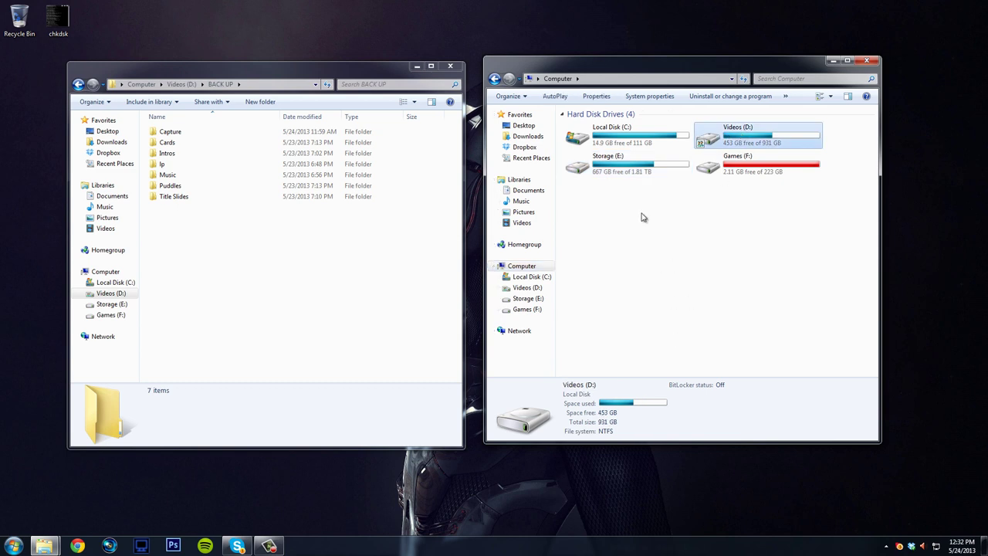
click(658, 263)
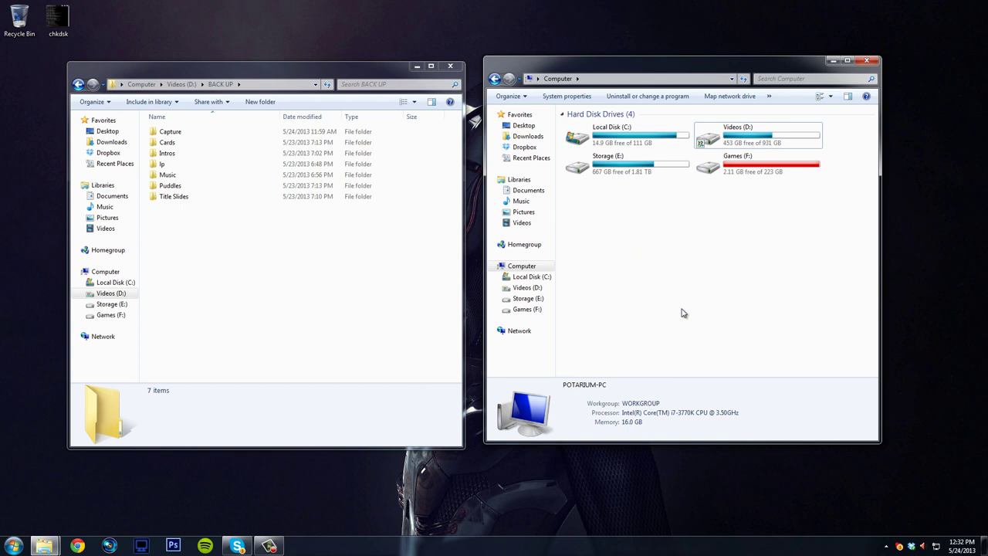